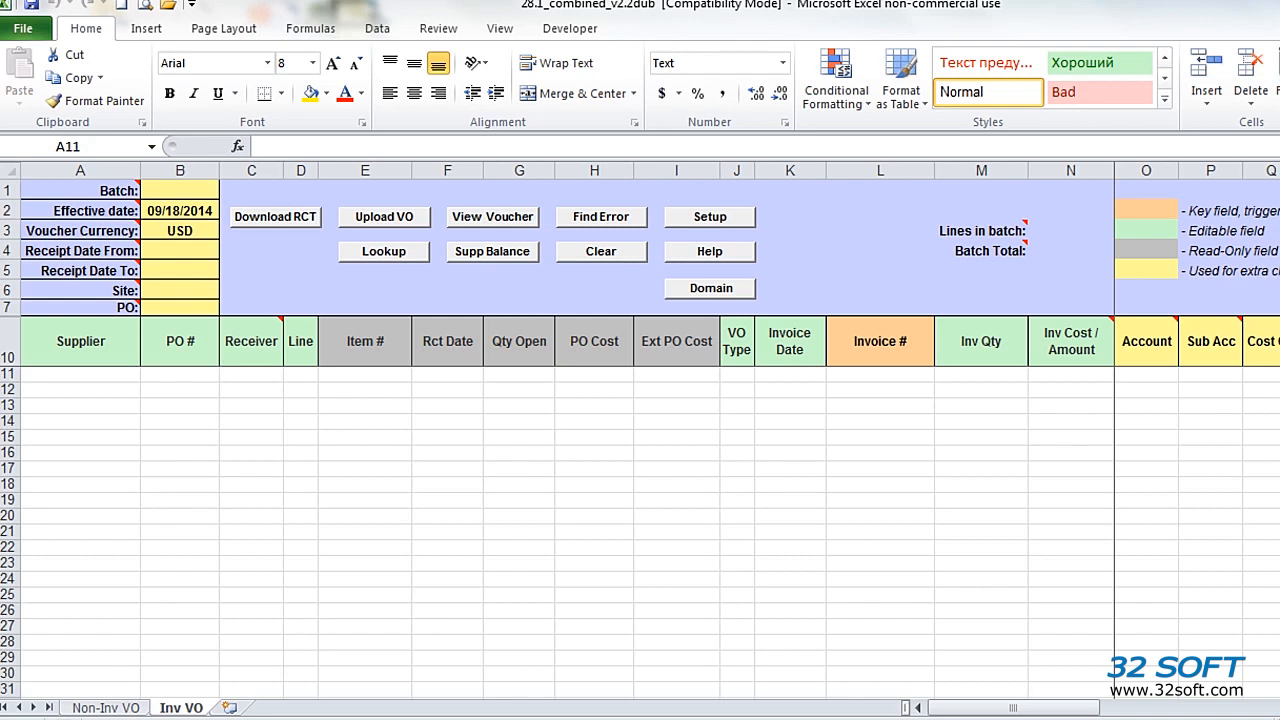
Step: View the Non-Inv VO sheet and return to the Inv VO sheet
left_click(178, 708)
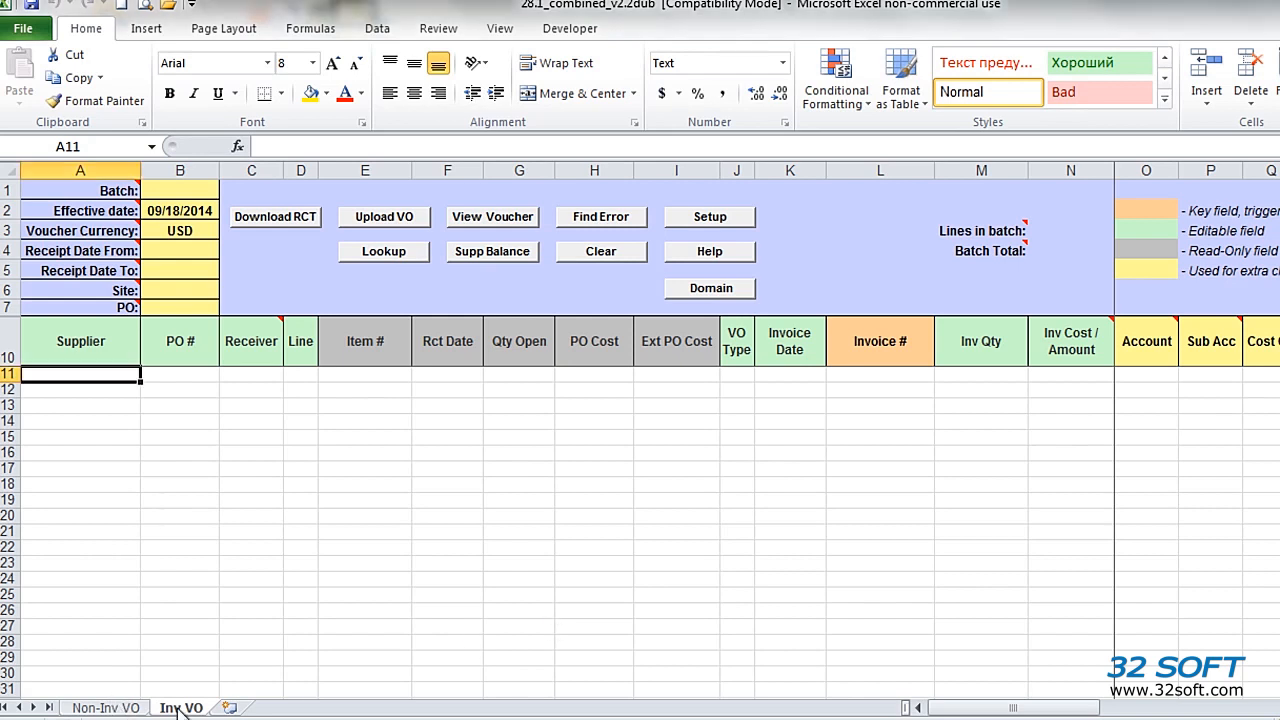
left_click(122, 709)
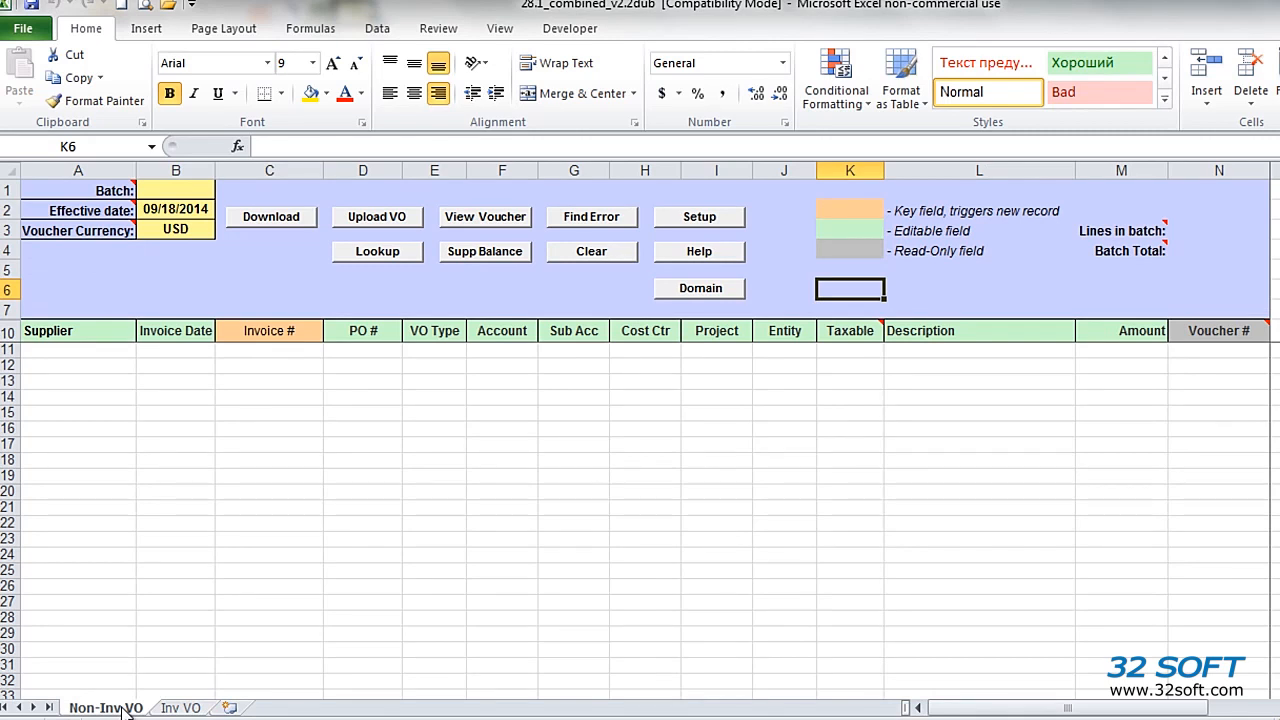
left_click(195, 709)
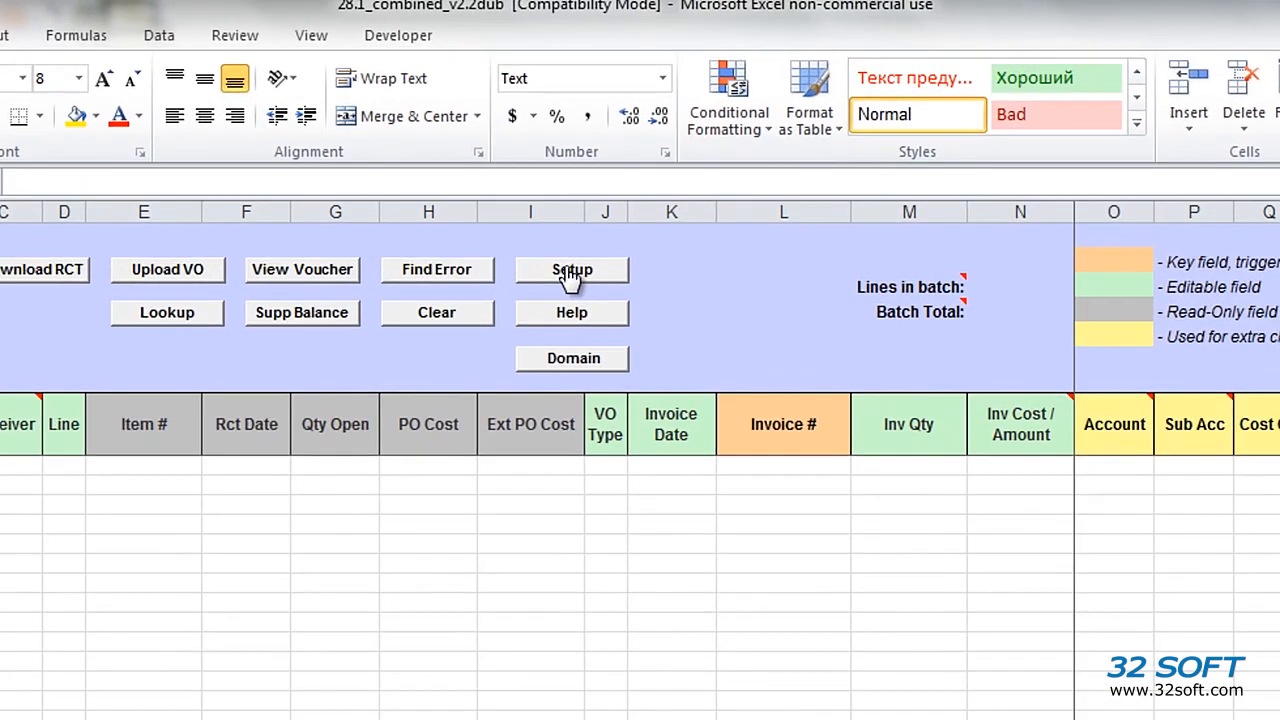
Step: Select the TEST database in the voucher template's setup
left_click(614, 257)
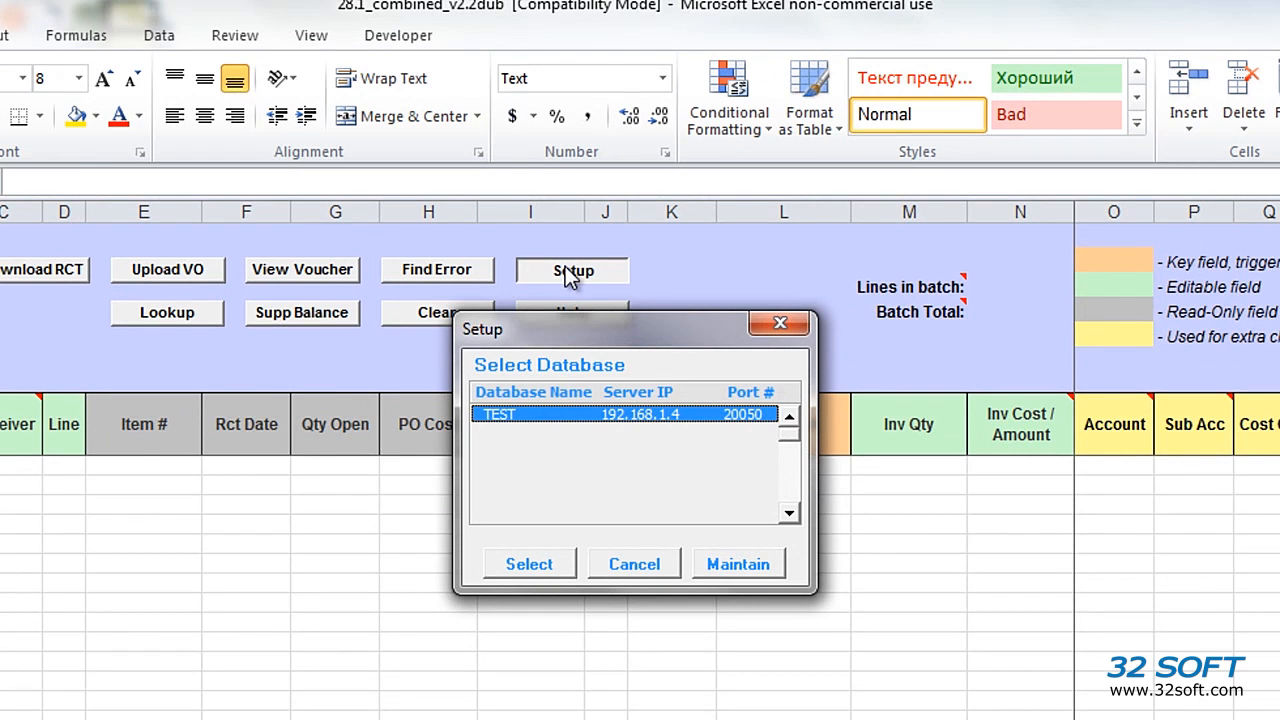
left_click(535, 566)
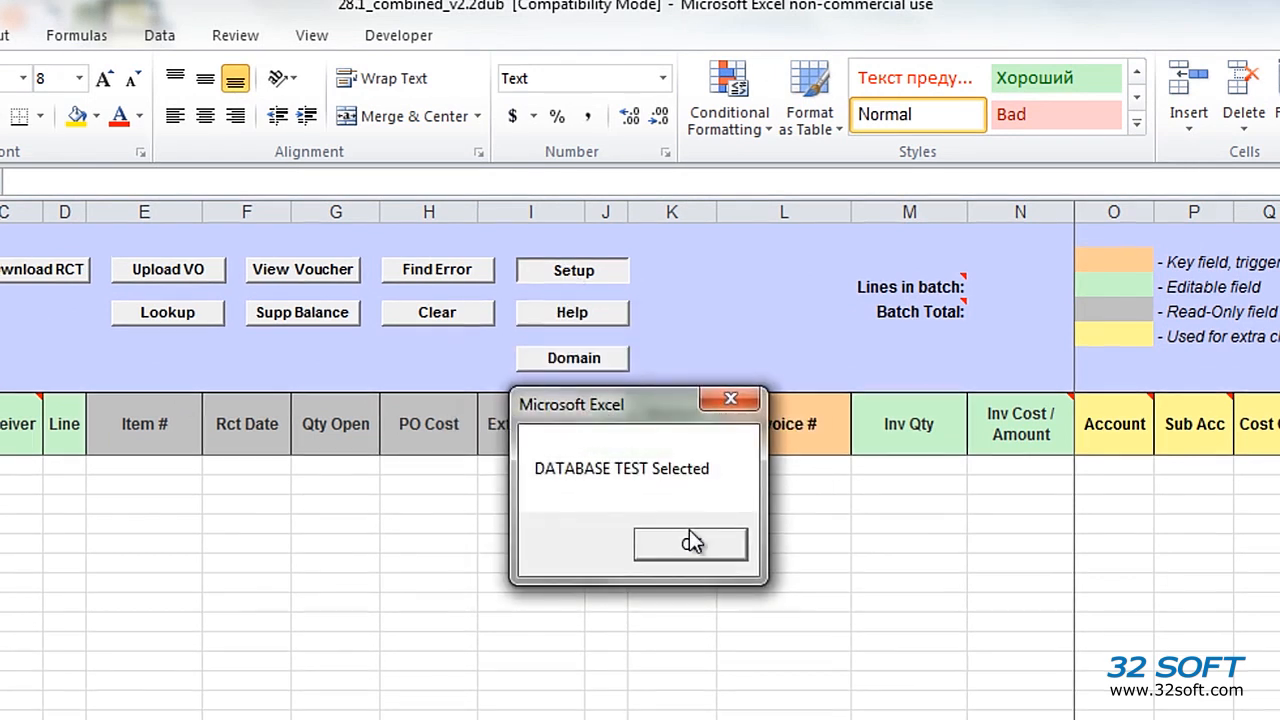
left_click(720, 543)
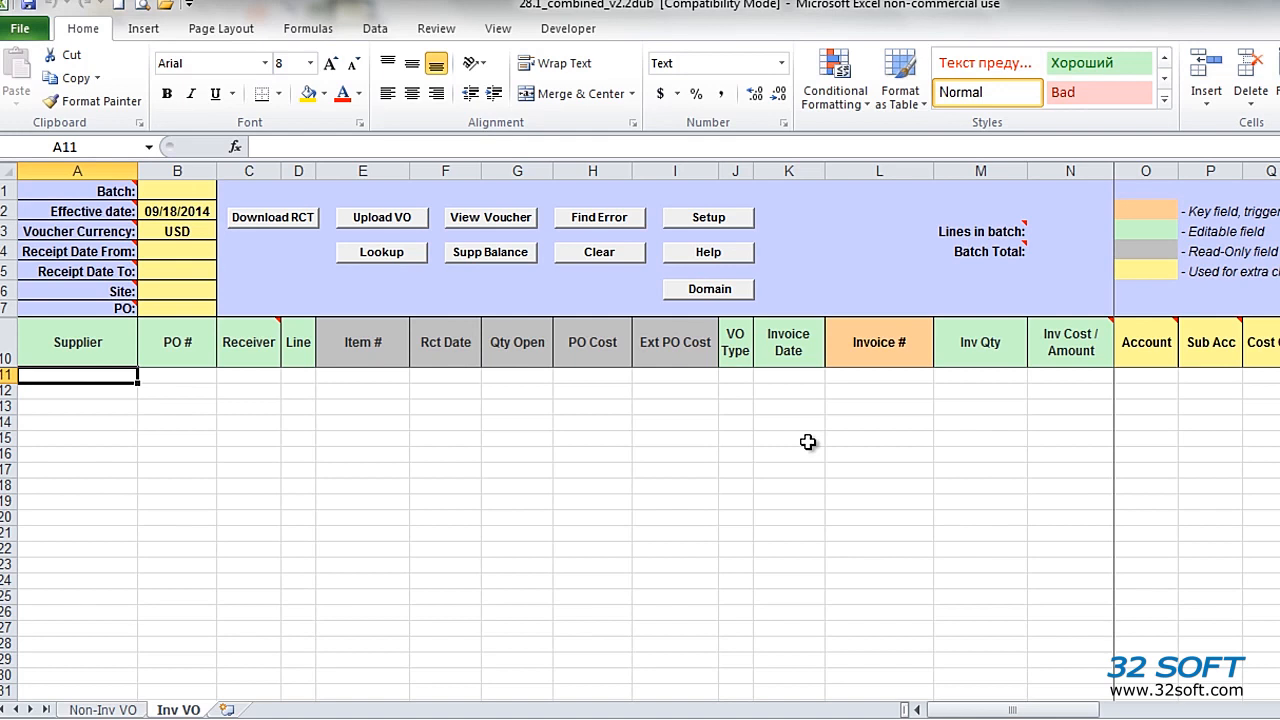
Step: Set the receipt date range from 01/01/2012 to 01/01/2015
left_click(156, 215)
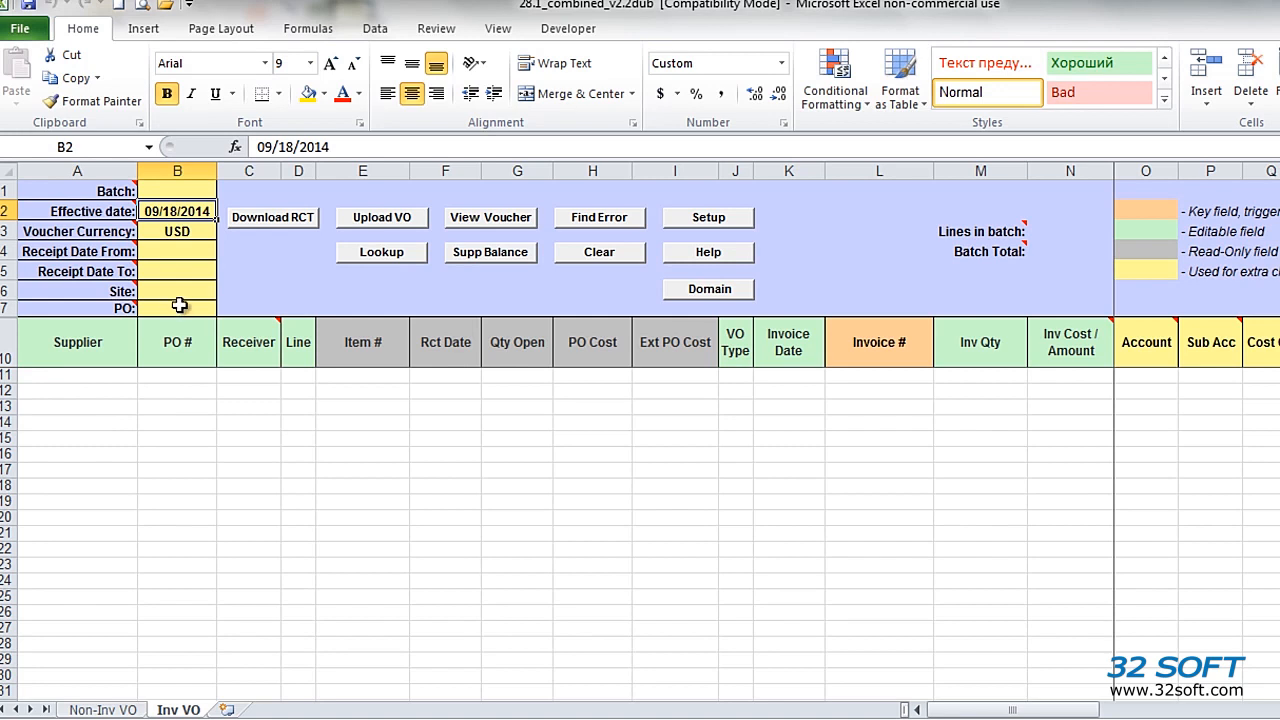
left_click(185, 248)
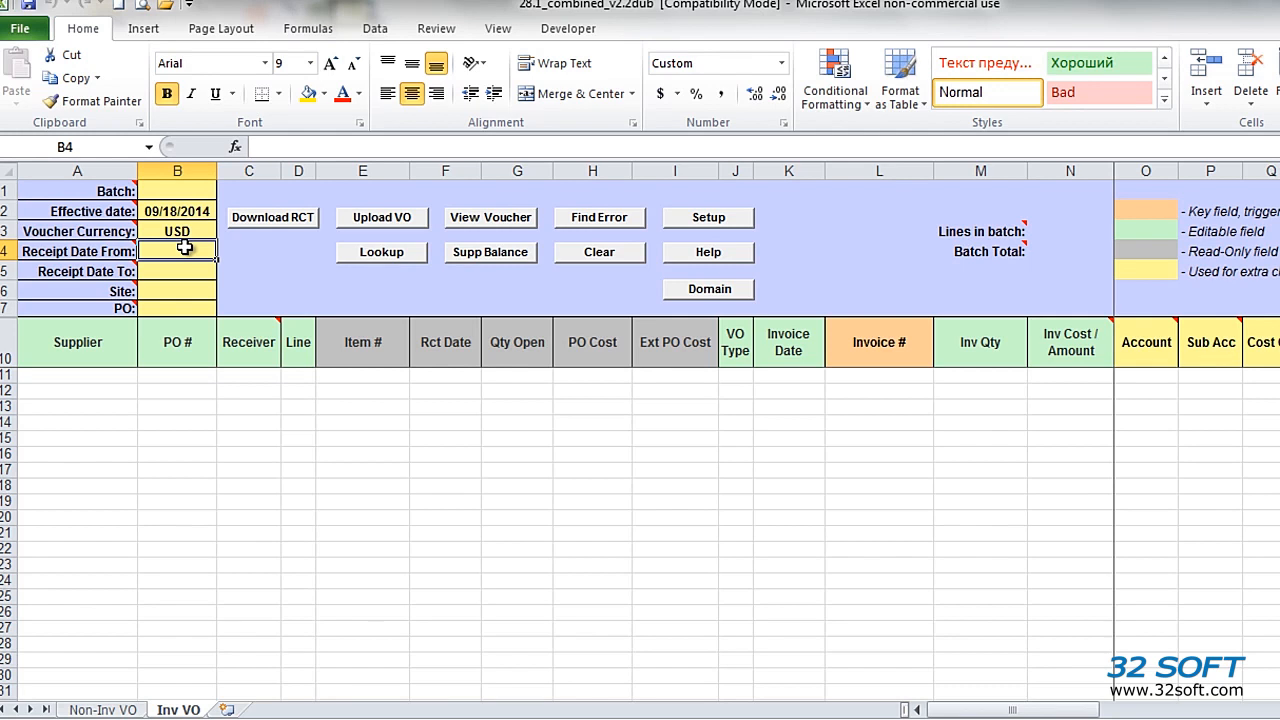
type("01")
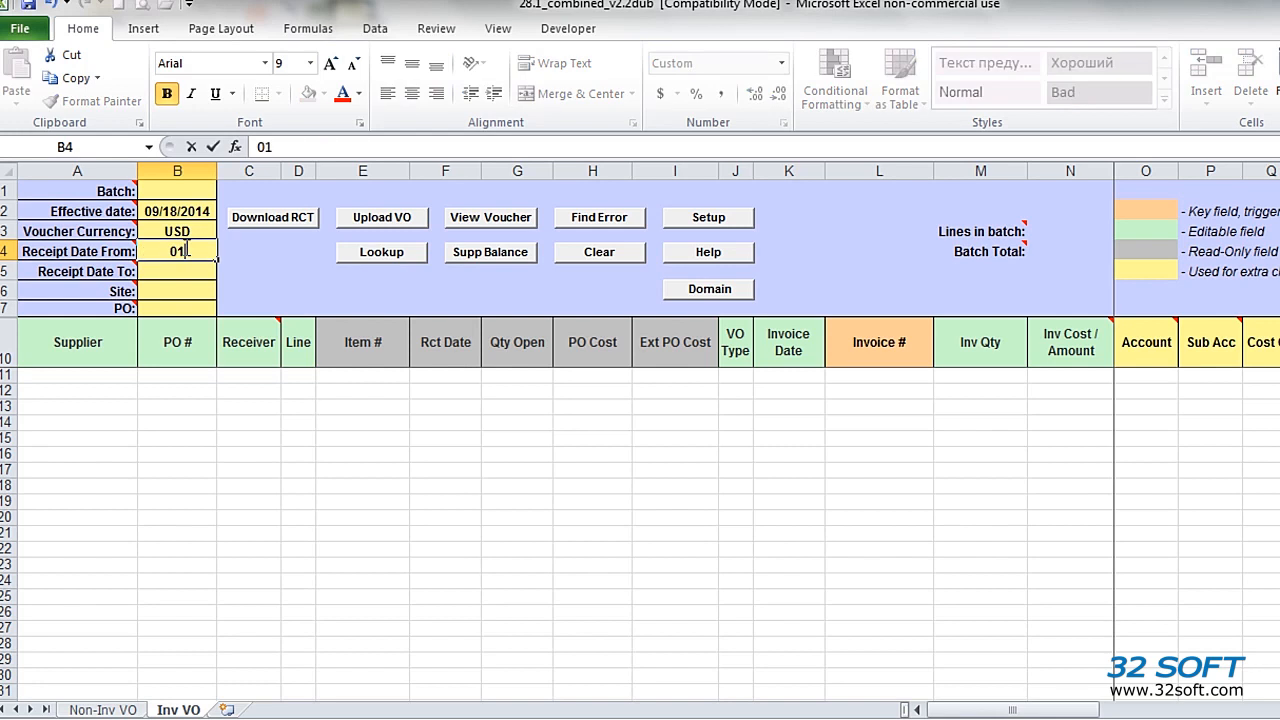
type("/01/2012")
key("Return")
type("01/")
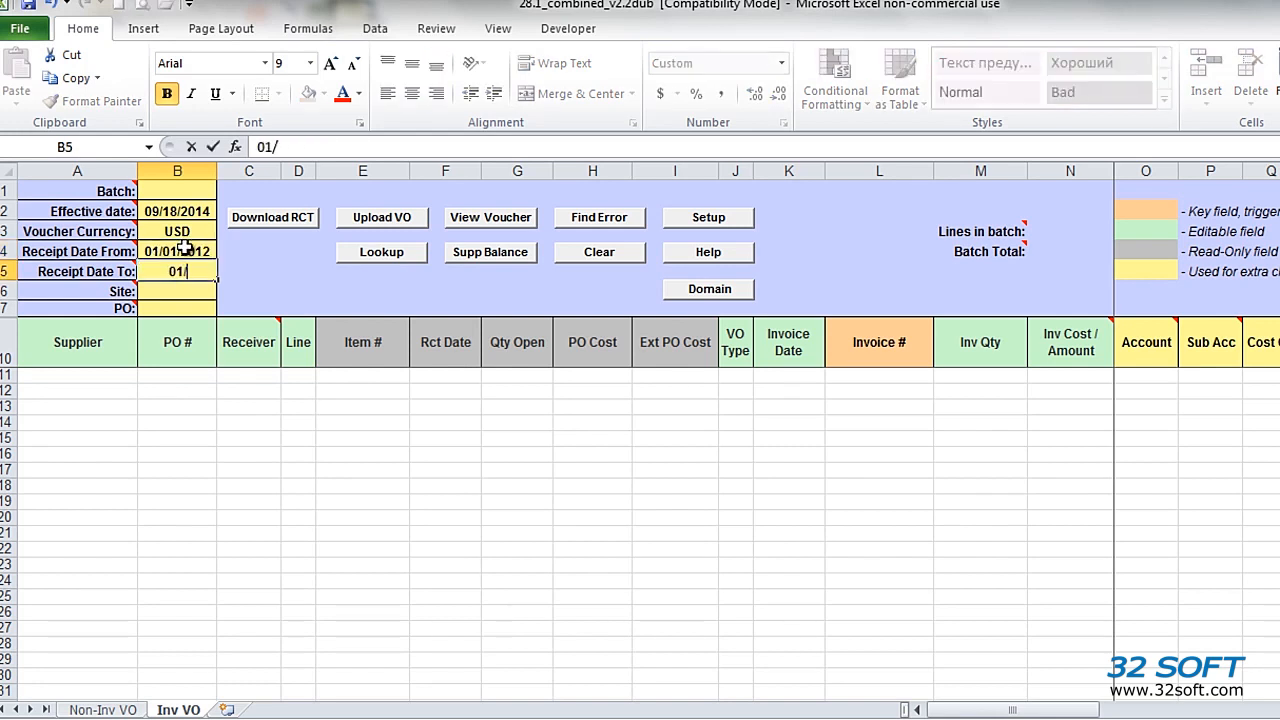
type("01/2015")
key("Return")
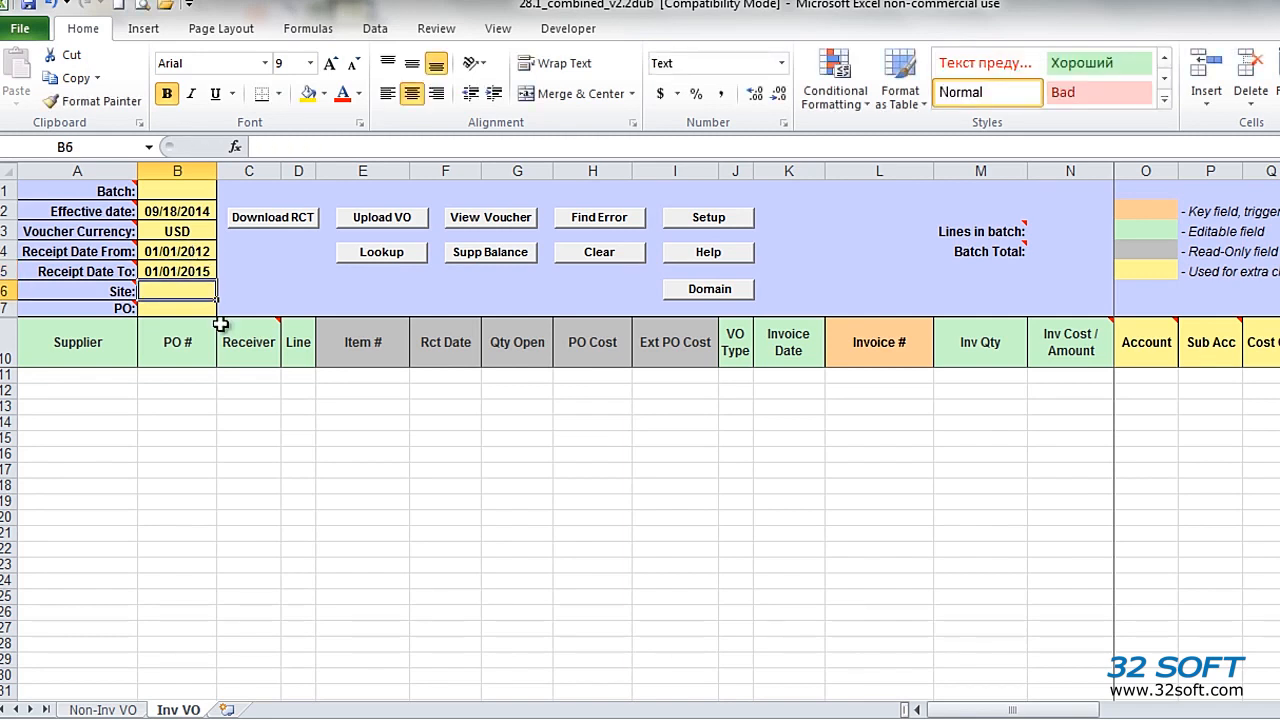
Step: Download the open receipts, logging in to QAD with the user ID and account password for domain qp
left_click(266, 218)
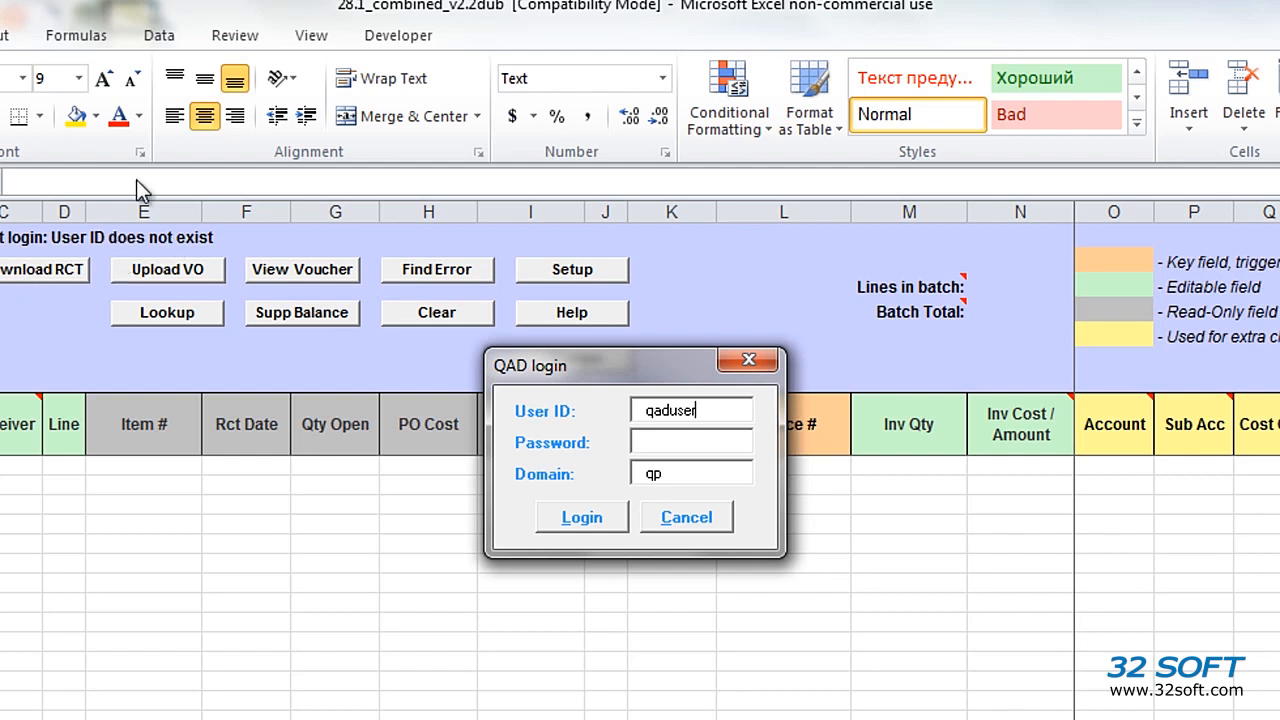
key("shift+Home")
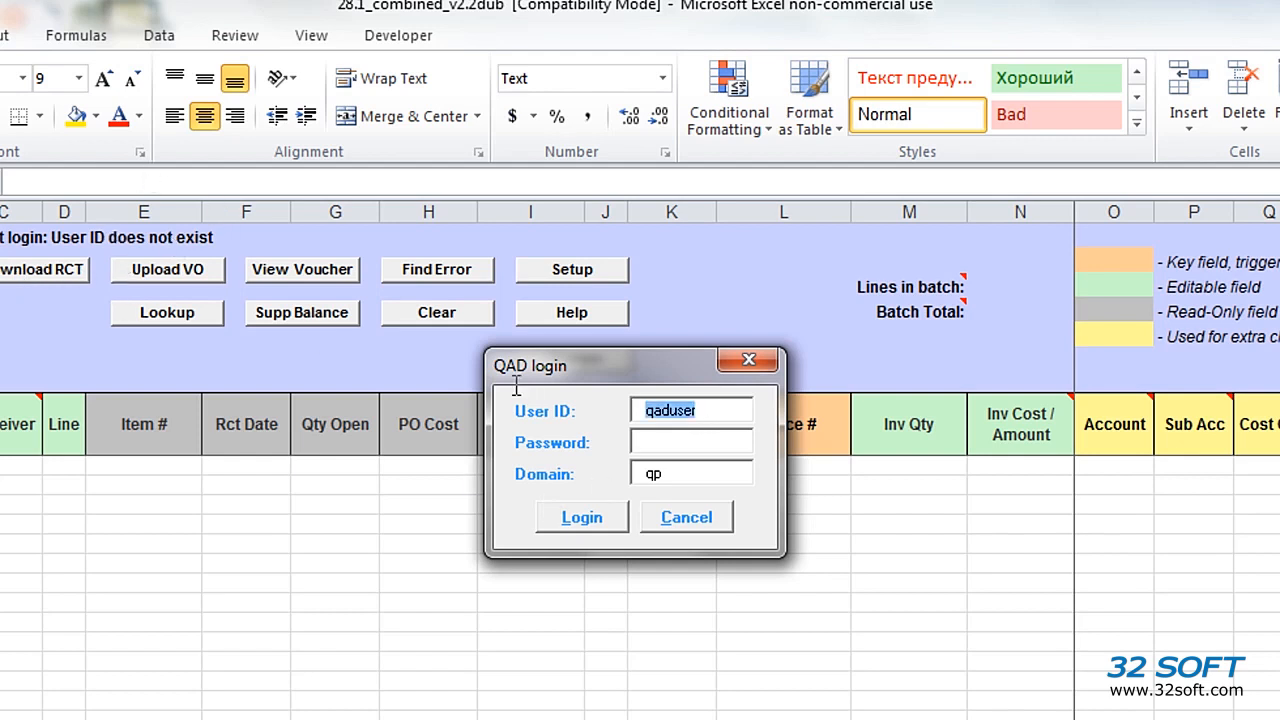
type("os")
left_click(681, 442)
type("***")
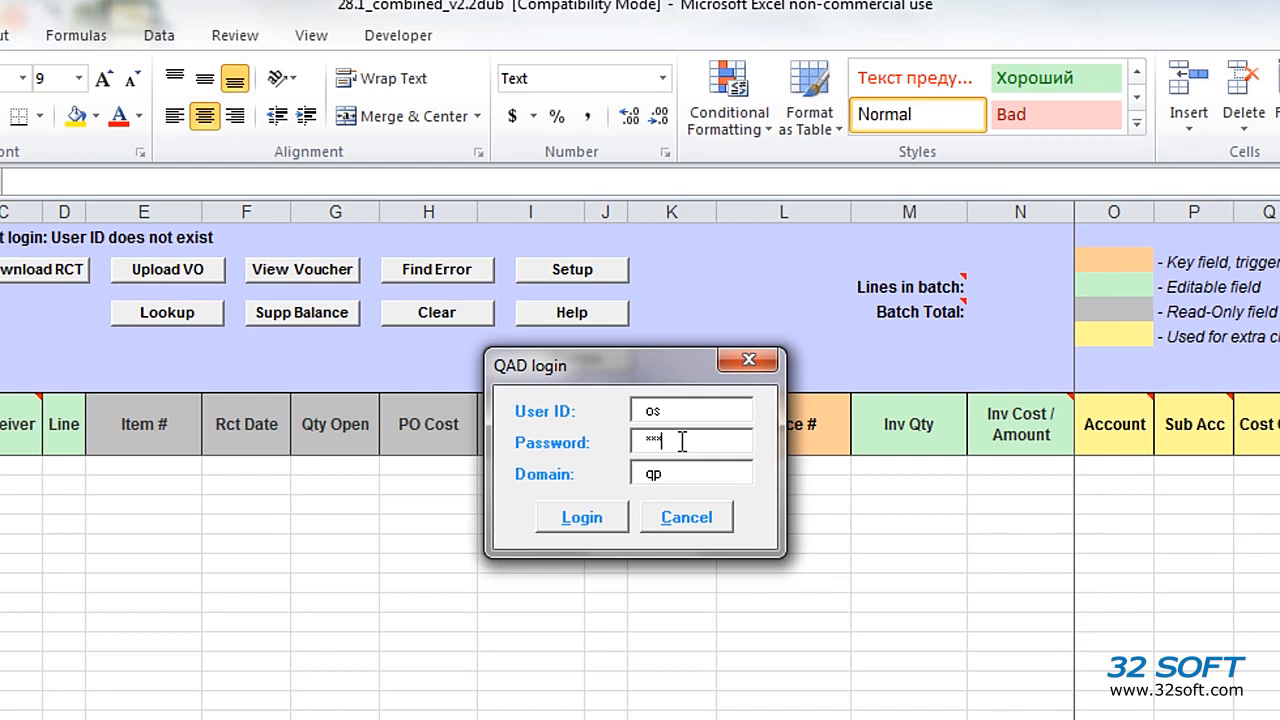
left_click(582, 517)
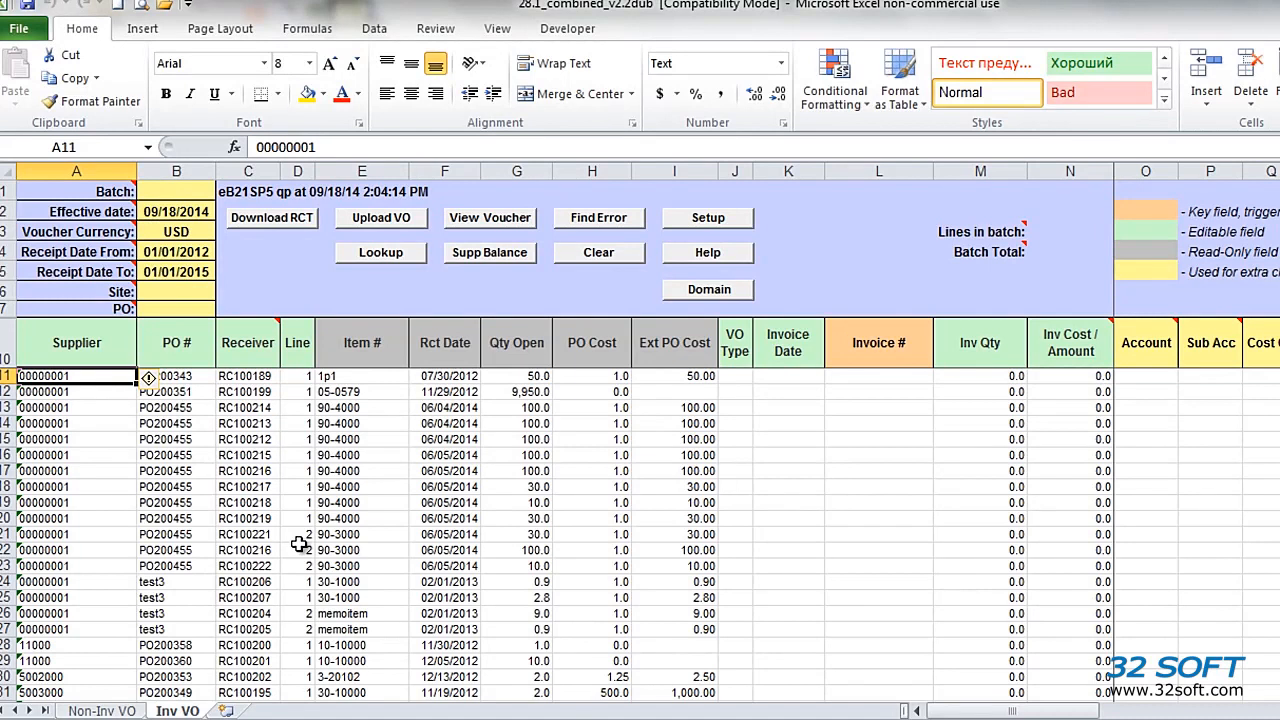
Step: Delete the downloaded receipt lines from row 14 onward, keeping only the first three
left_click(191, 355)
key("Right")
left_click(516, 348)
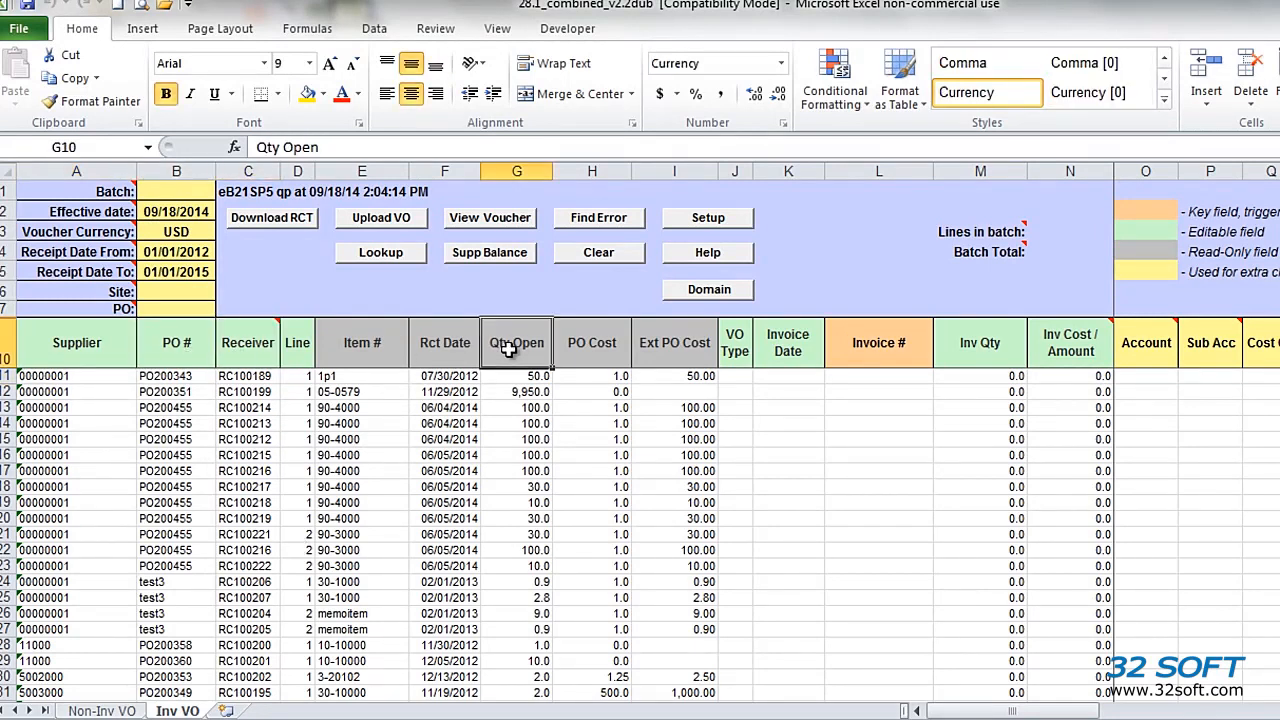
left_click(679, 348)
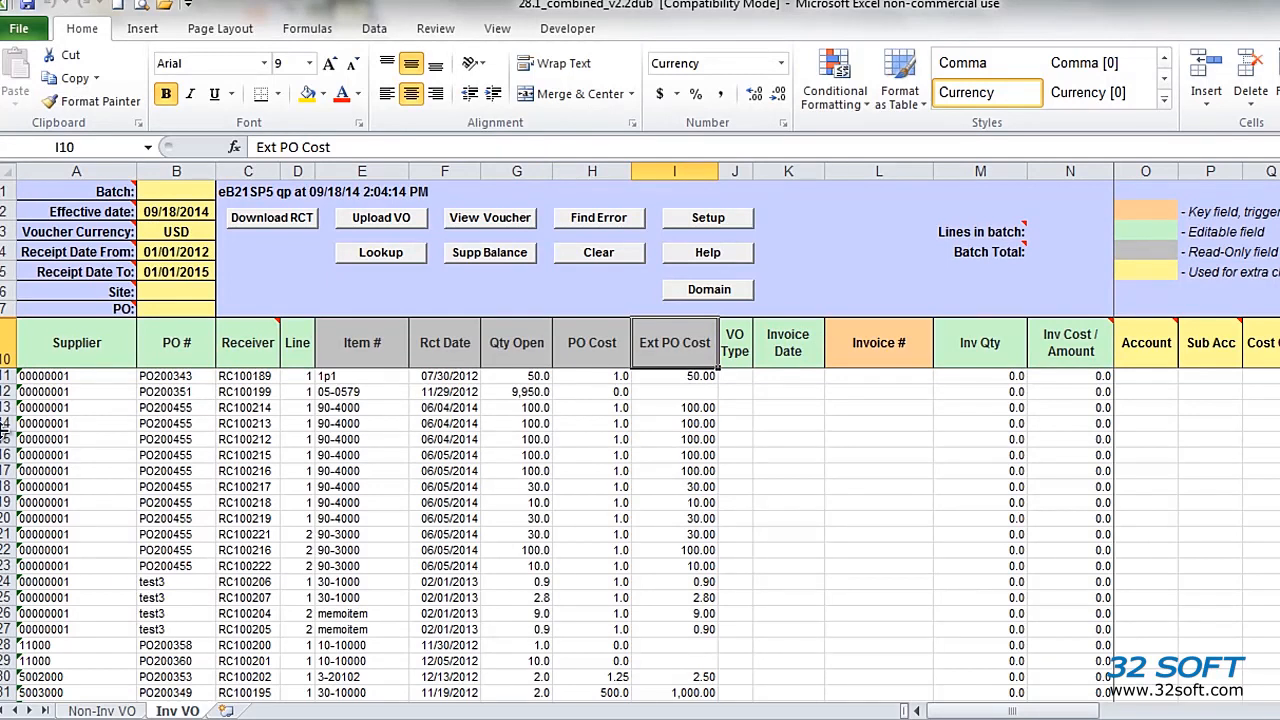
left_click(7, 423)
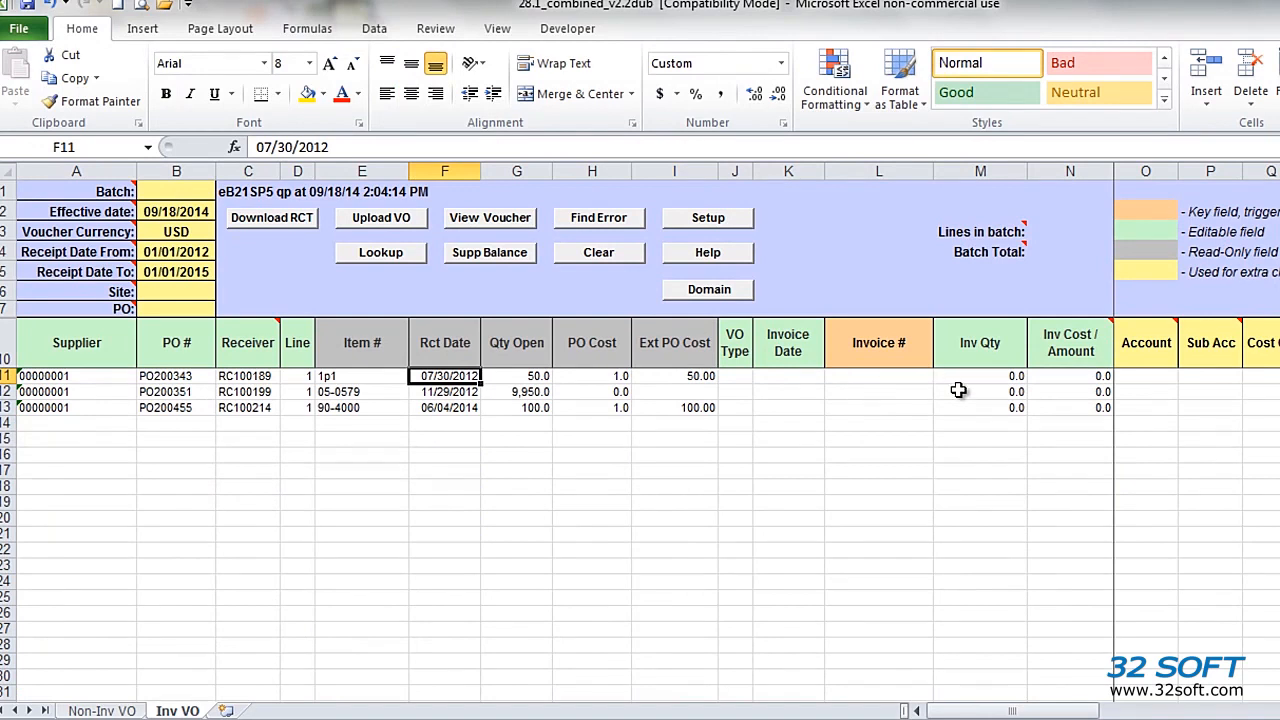
Step: Enter invoice number testapinv01 for the first two receipt lines and testapinv02 for the third
left_click(796, 376)
left_click(860, 376)
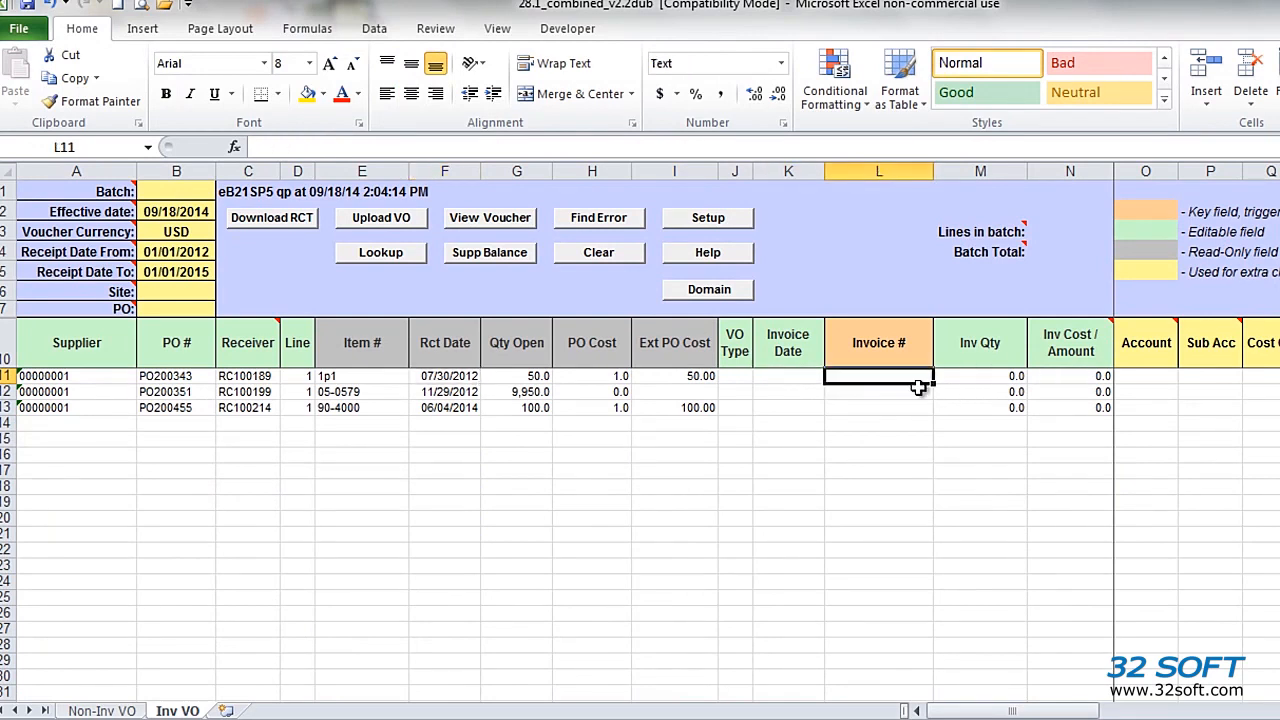
key("ctrl+c")
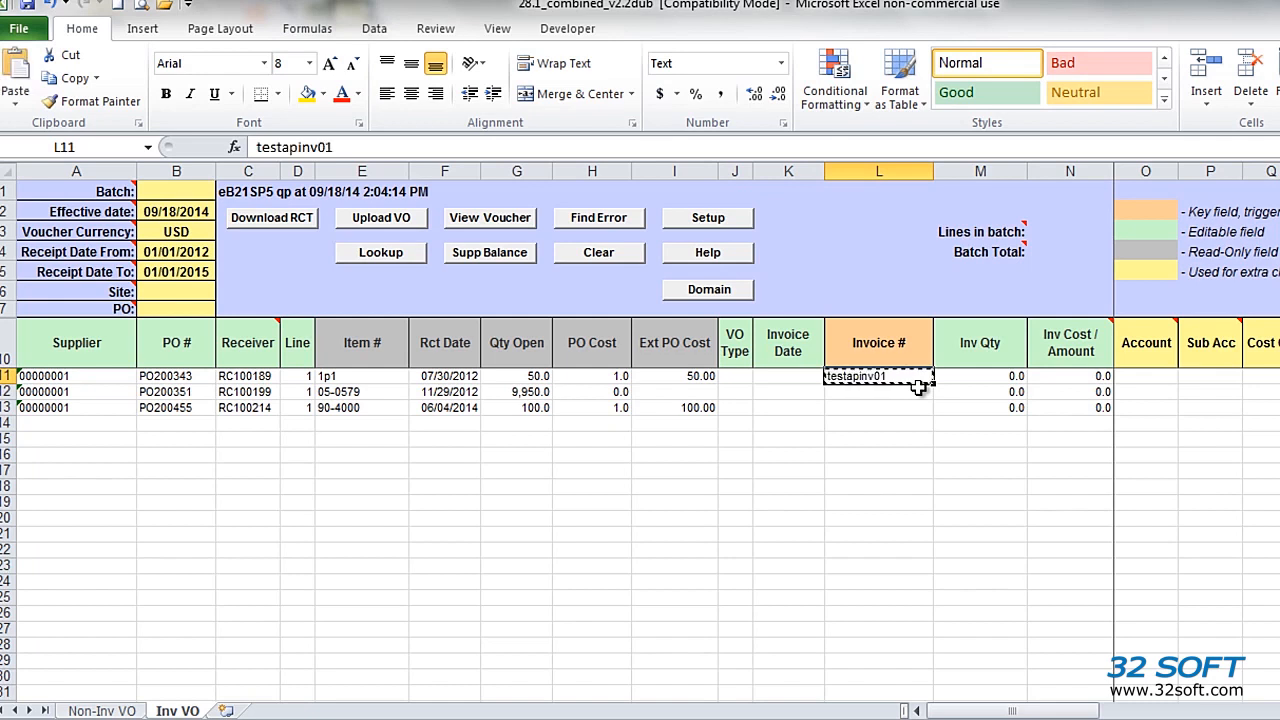
key("Down")
key("ctrl+v")
key("Down")
type("testapinv02")
key("Return")
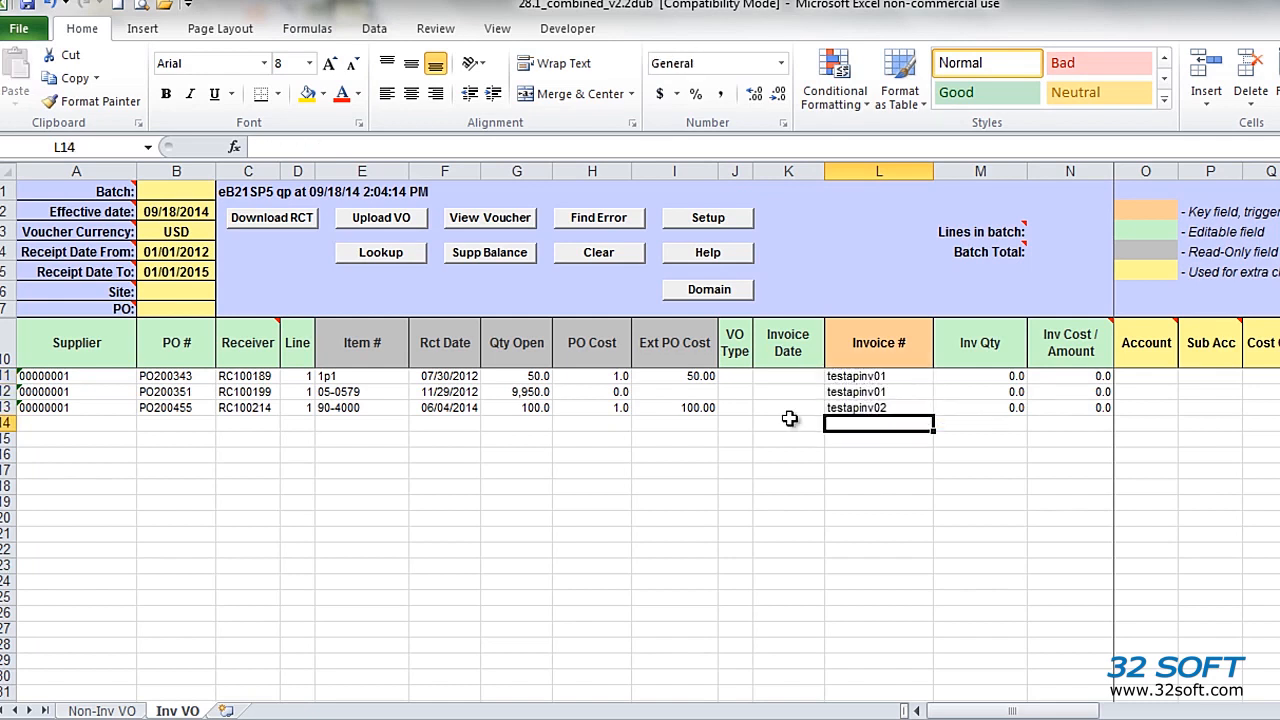
Step: Enter invoice quantities 10, 10 and 100 and invoice costs 10, 11 and 100 for the three receipt lines
left_click(988, 378)
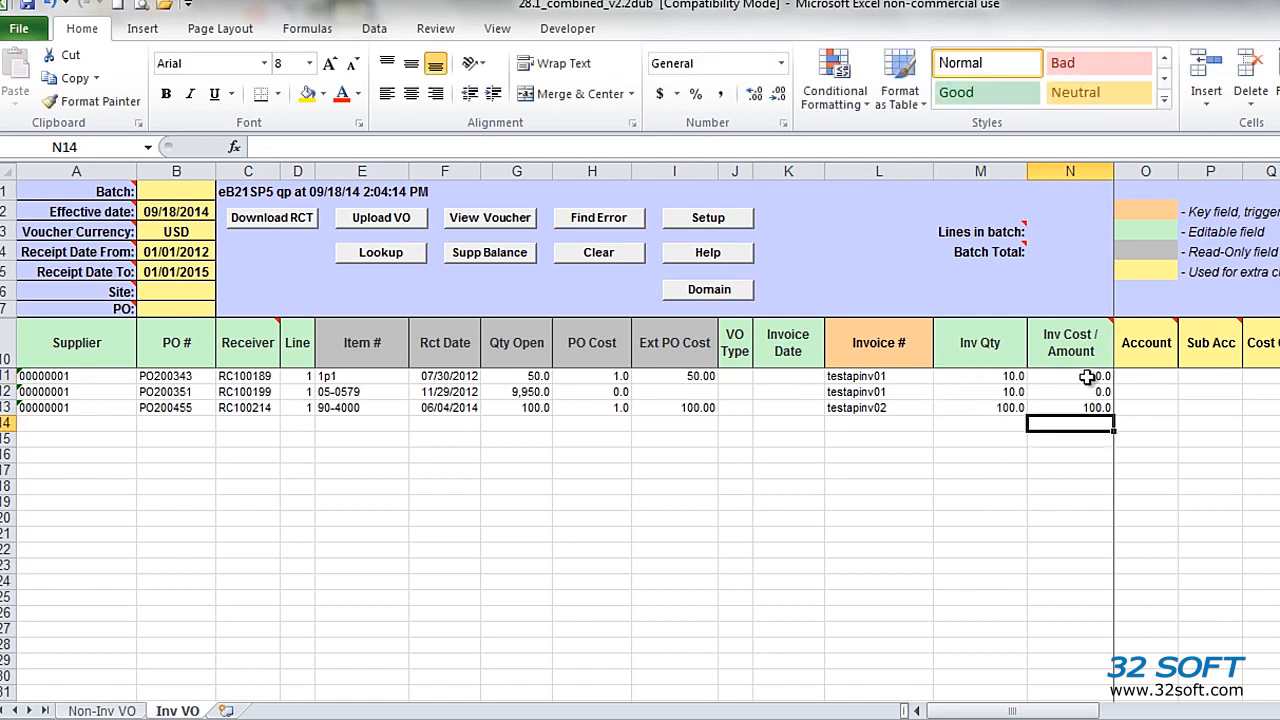
left_click(1087, 376)
type("10")
key("Return")
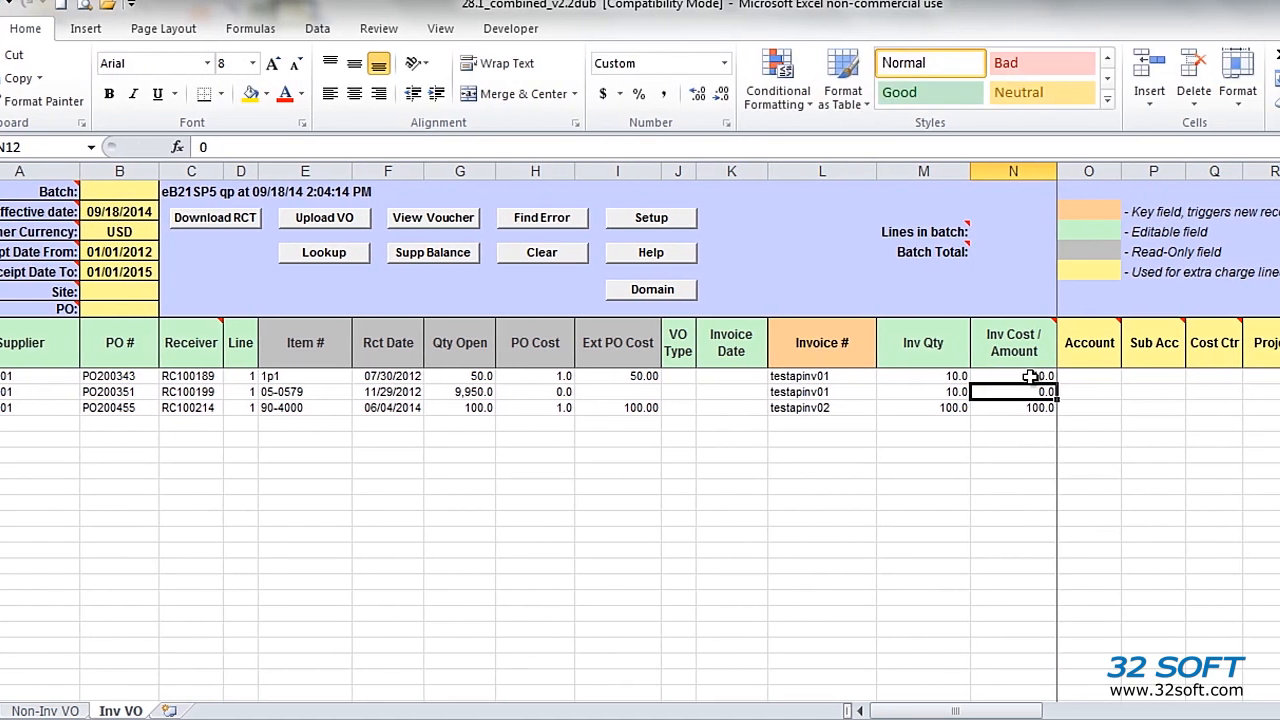
type("11")
key("Return")
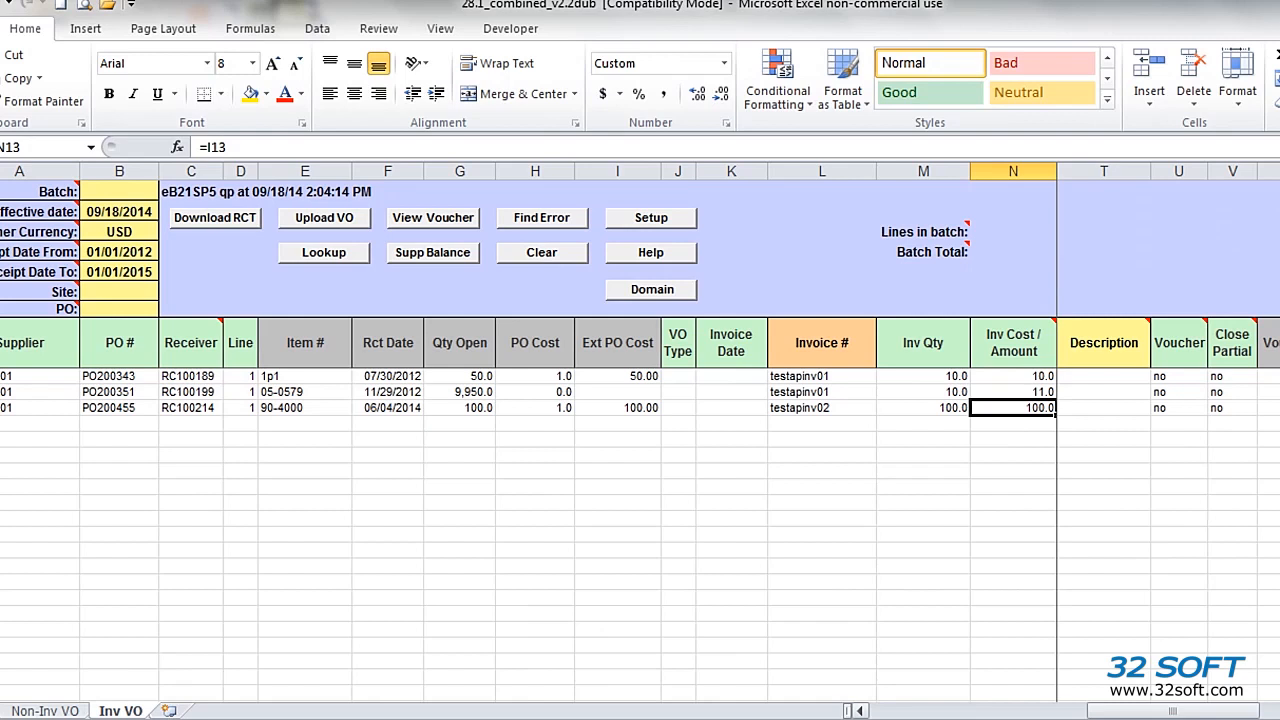
Step: Insert an extra testapinv01 line for the same supplier above the testapinv02 line, and date the testapinv01 lines 09/18/2014
left_click(1232, 390)
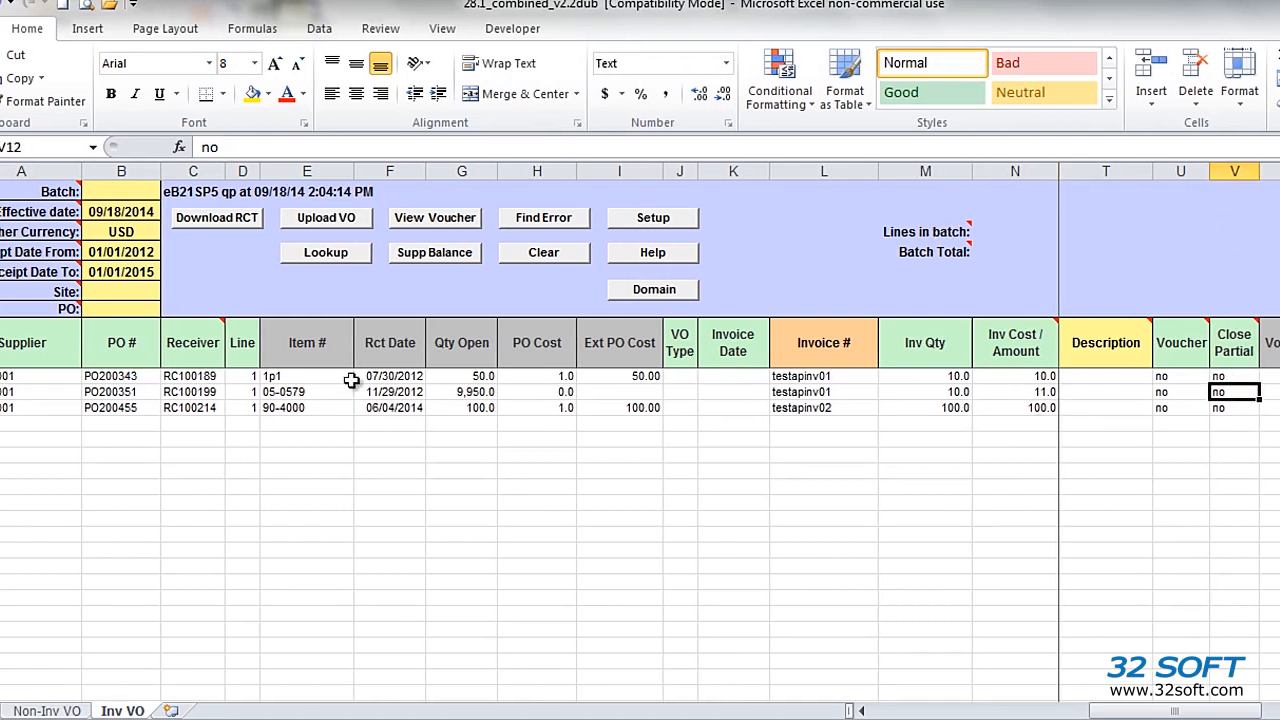
right_click(5, 407)
left_click(88, 543)
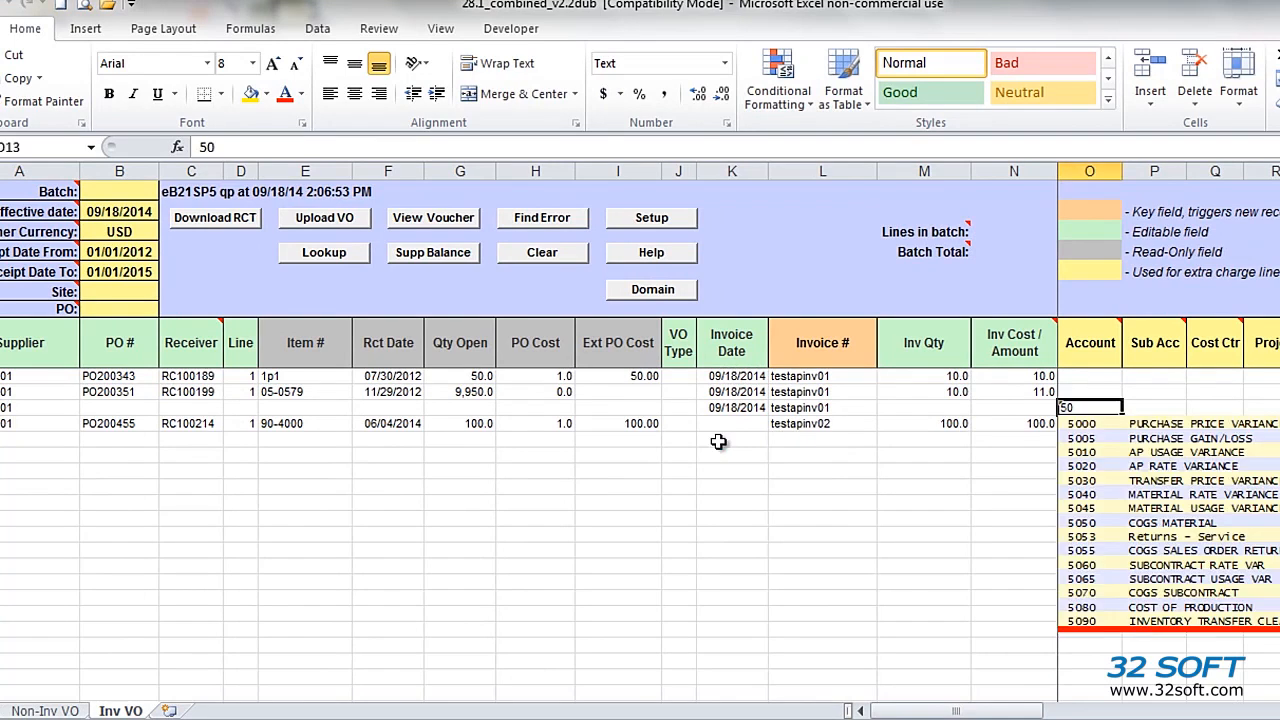
Step: Complete the extra line with account 5010 AP USAGE VARIANCE, description "freight charges", quantity 1 and amount 100.55
left_click(1135, 452)
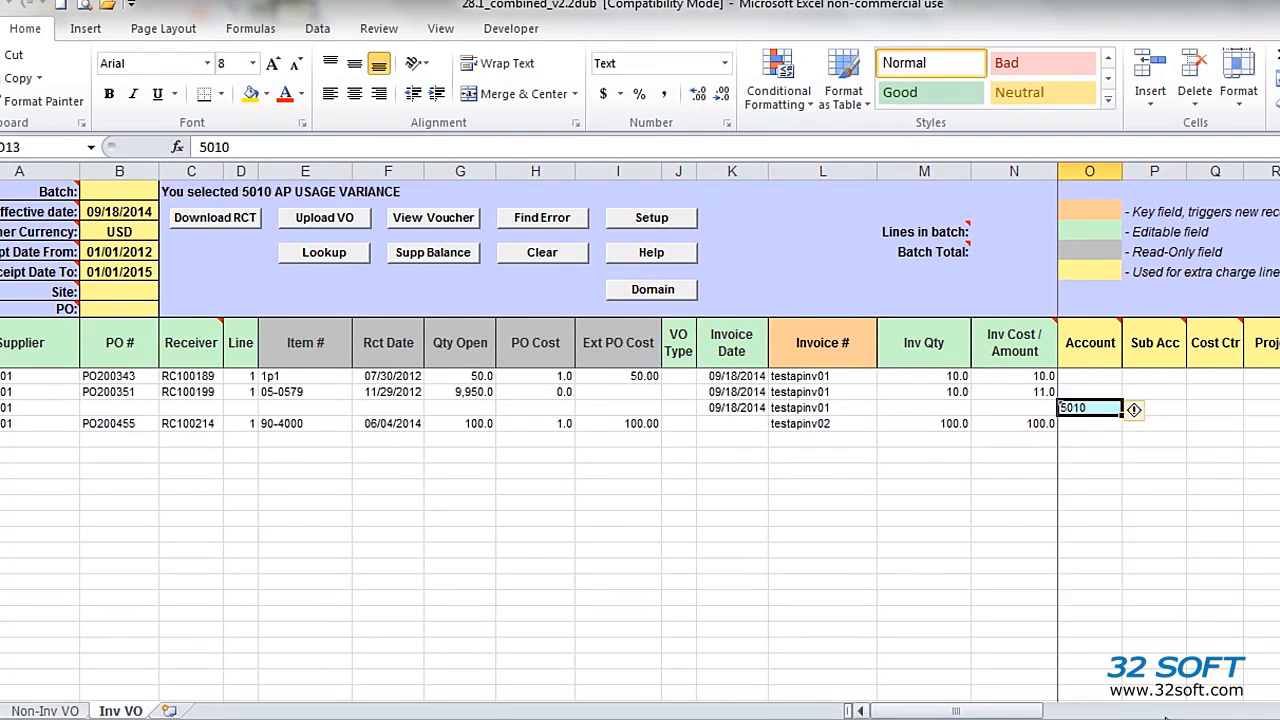
scroll(1160, 400, "right", 3)
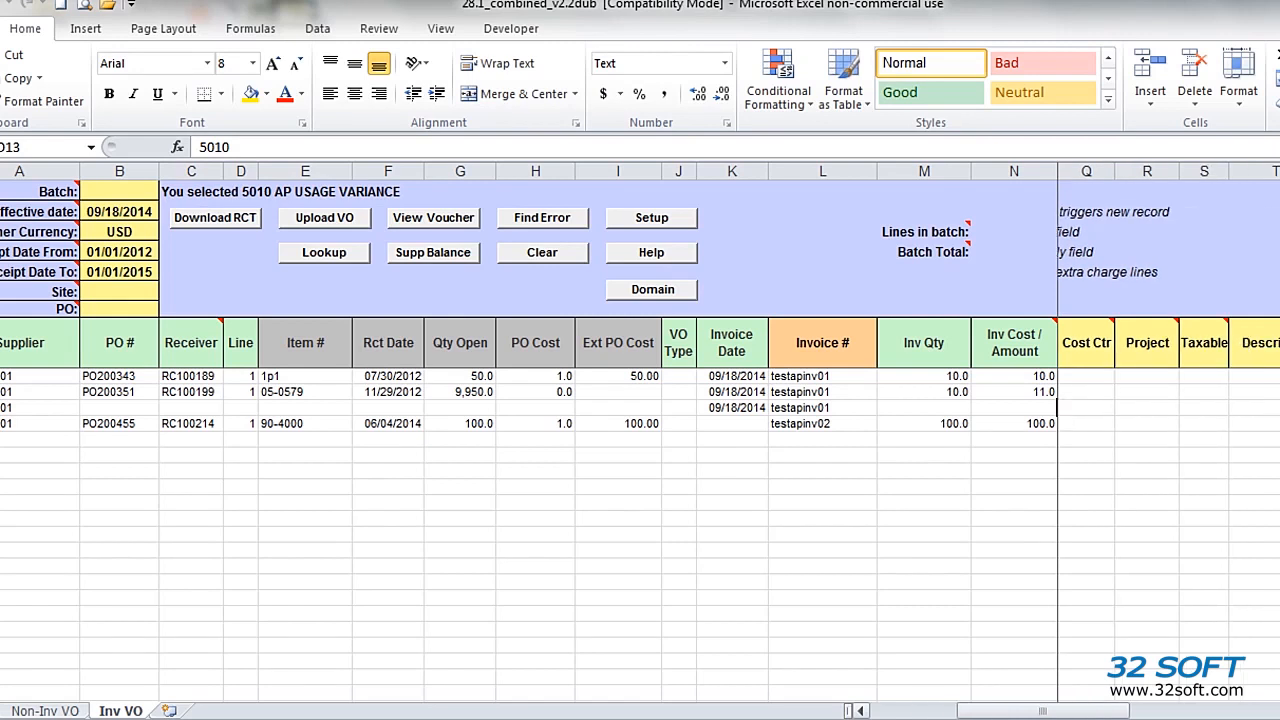
scroll(1163, 451, "right", 1)
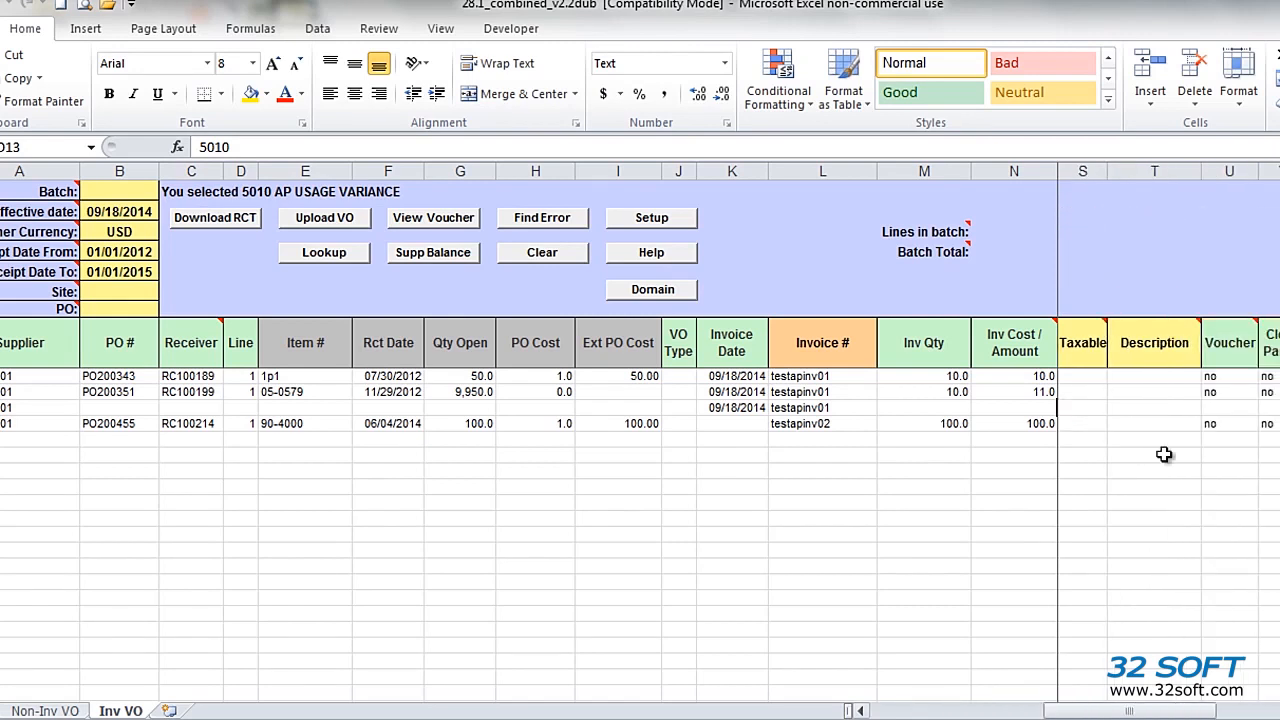
left_click(1134, 409)
type("freig")
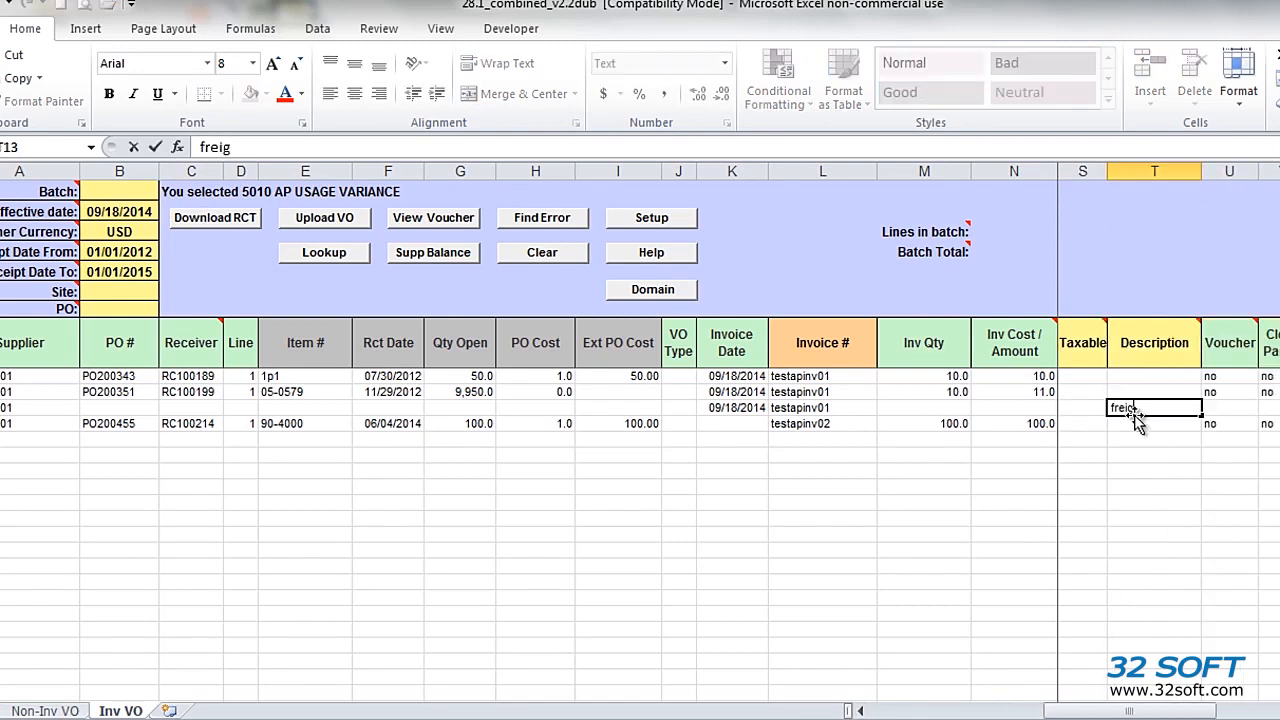
type("ht charges")
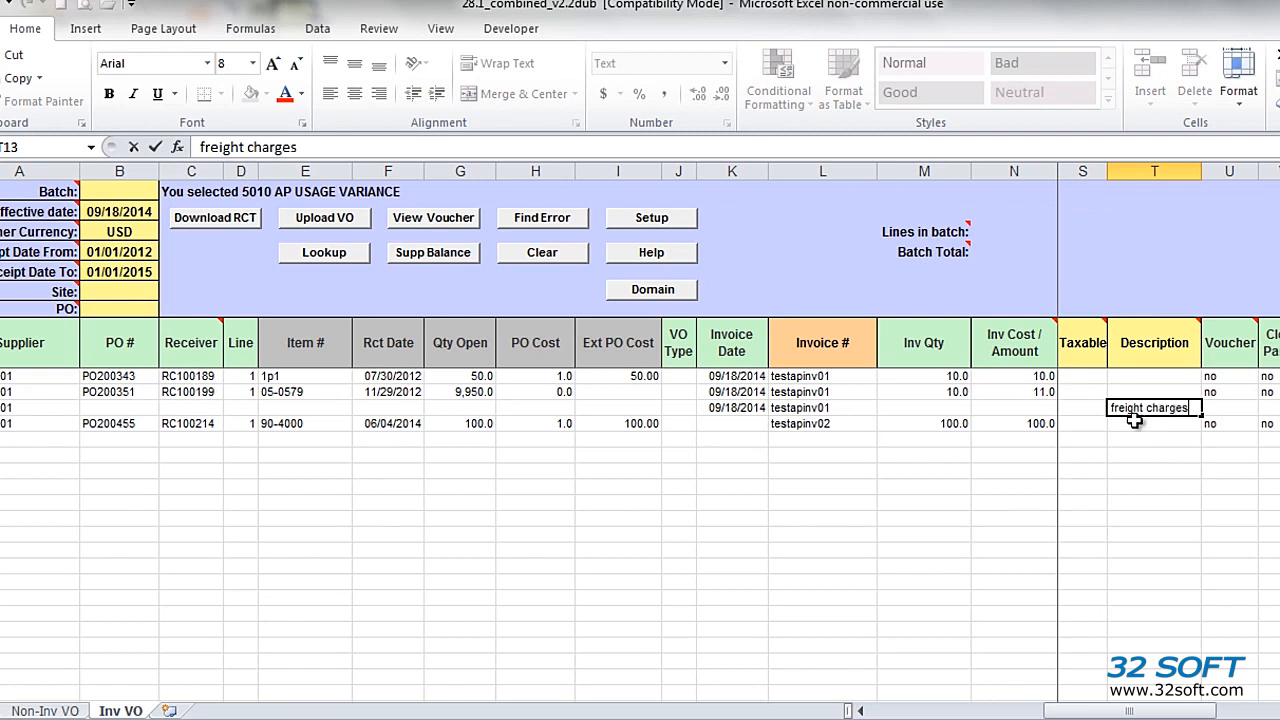
Step: Set the Voucher value to yes for all four lines
left_click_drag(1228, 393, 1224, 418)
type("yes")
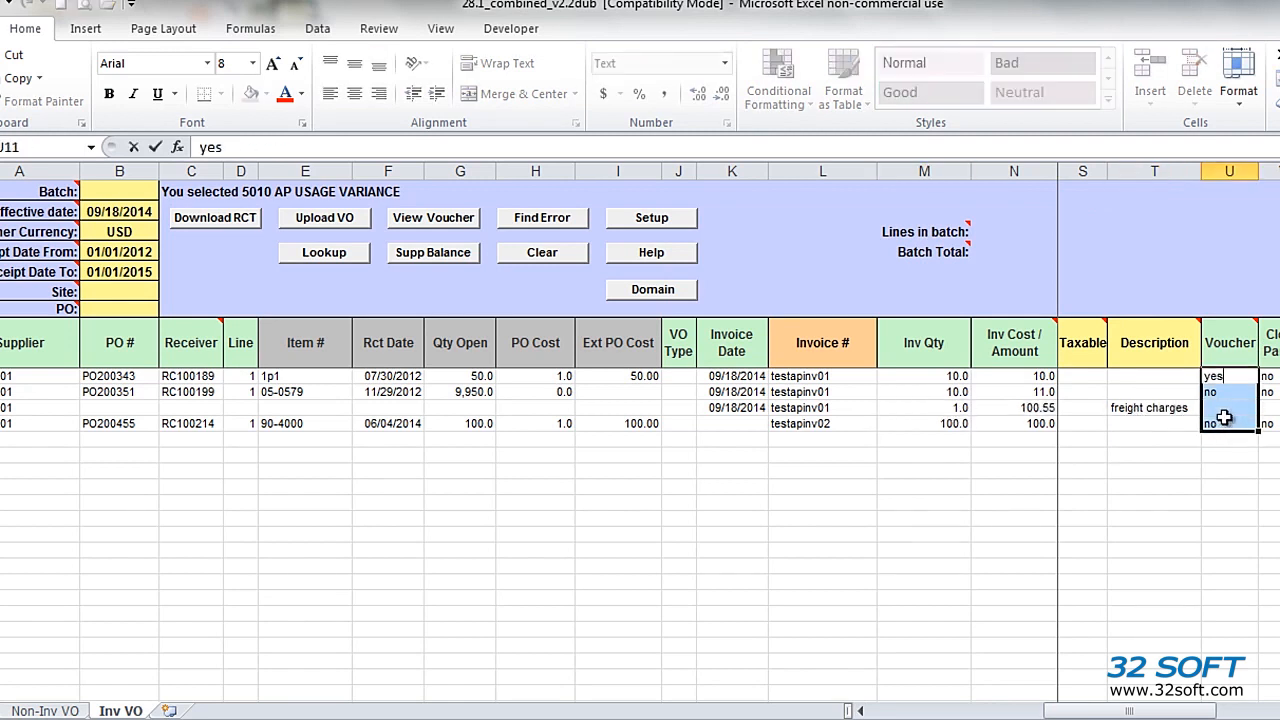
key("ctrl+Return")
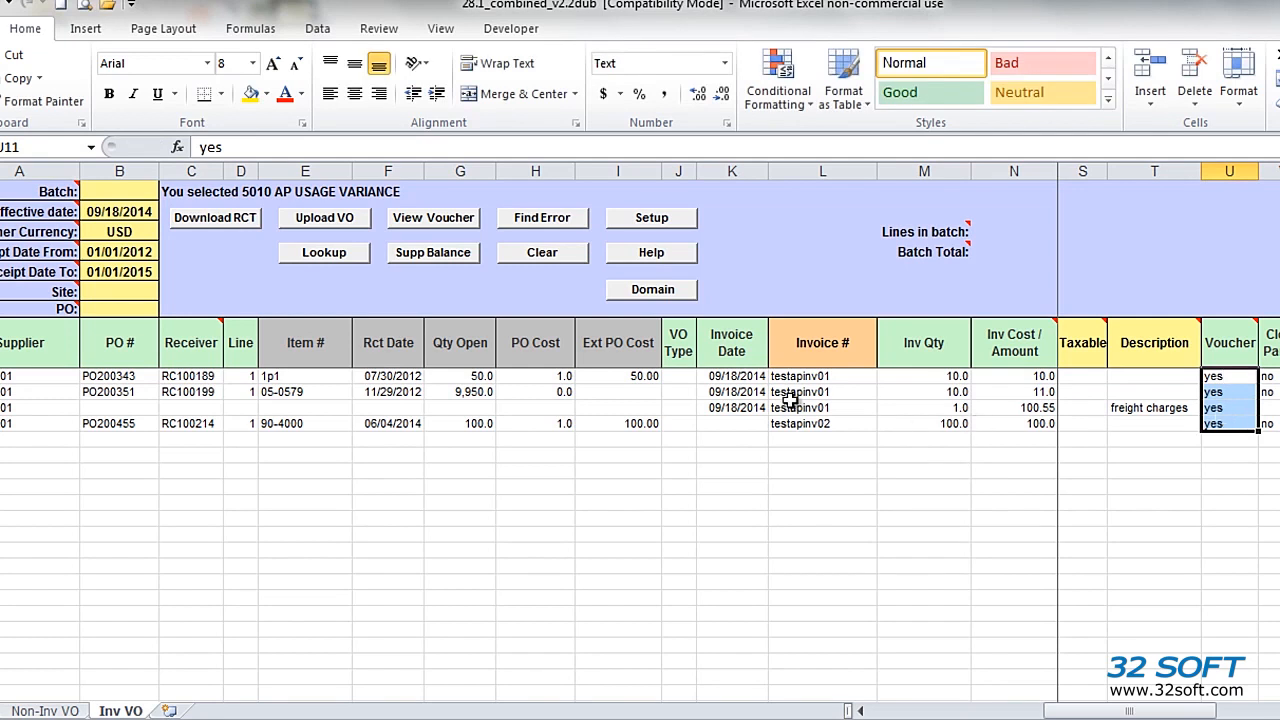
Step: Try to upload the vouchers, and enter 09/18/2014 as the missing invoice date on the testapinv02 line
left_click(325, 218)
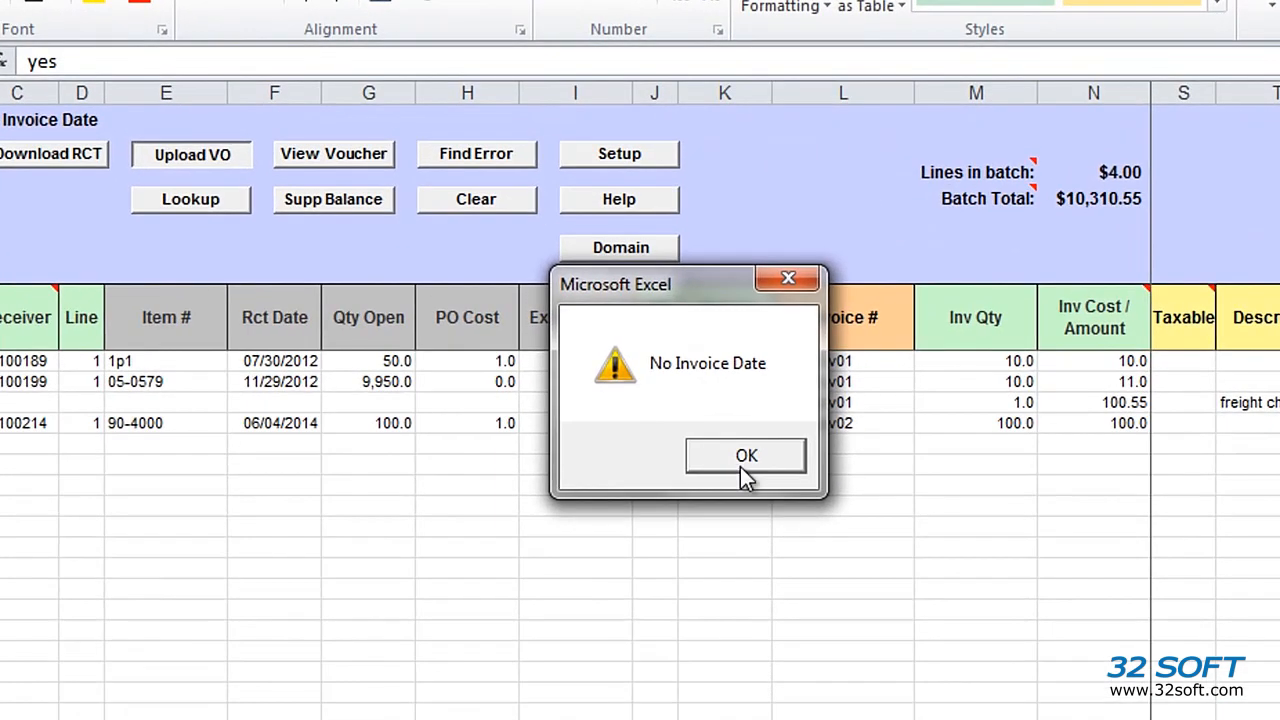
left_click(744, 455)
mouse_move(716, 420)
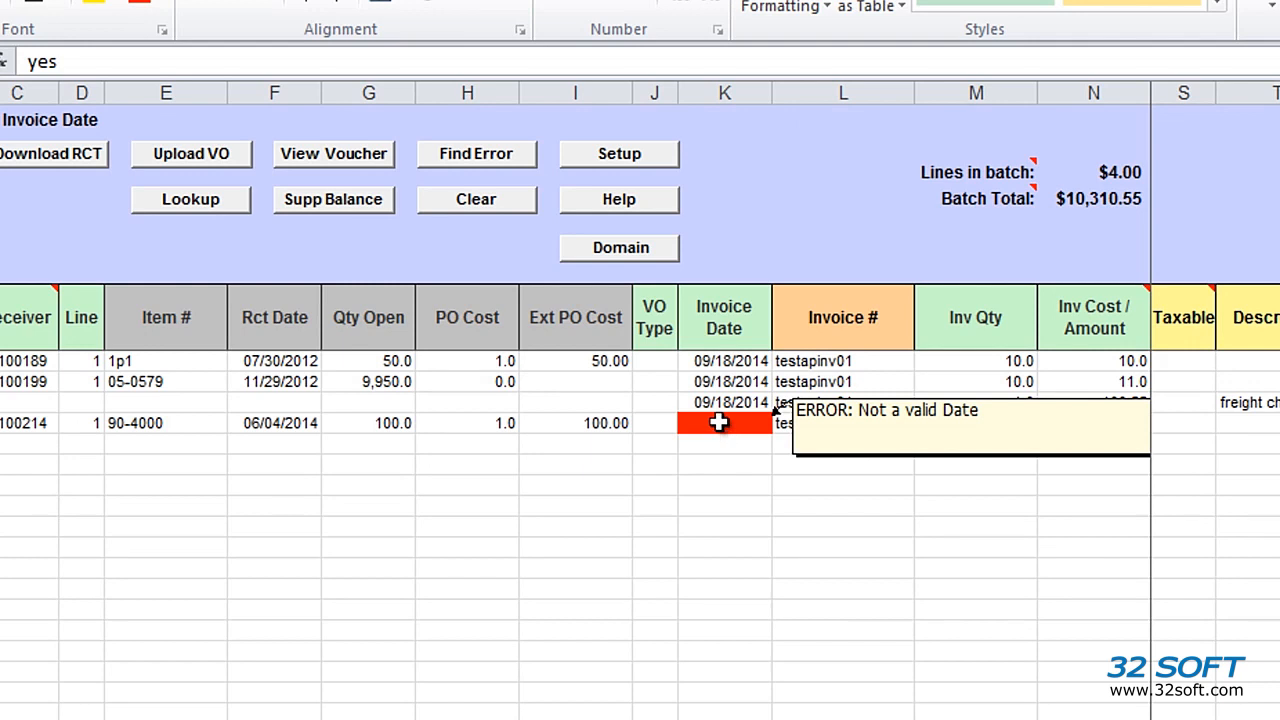
left_click(718, 422)
type("09")
type("/18/20")
type("14")
key("Return")
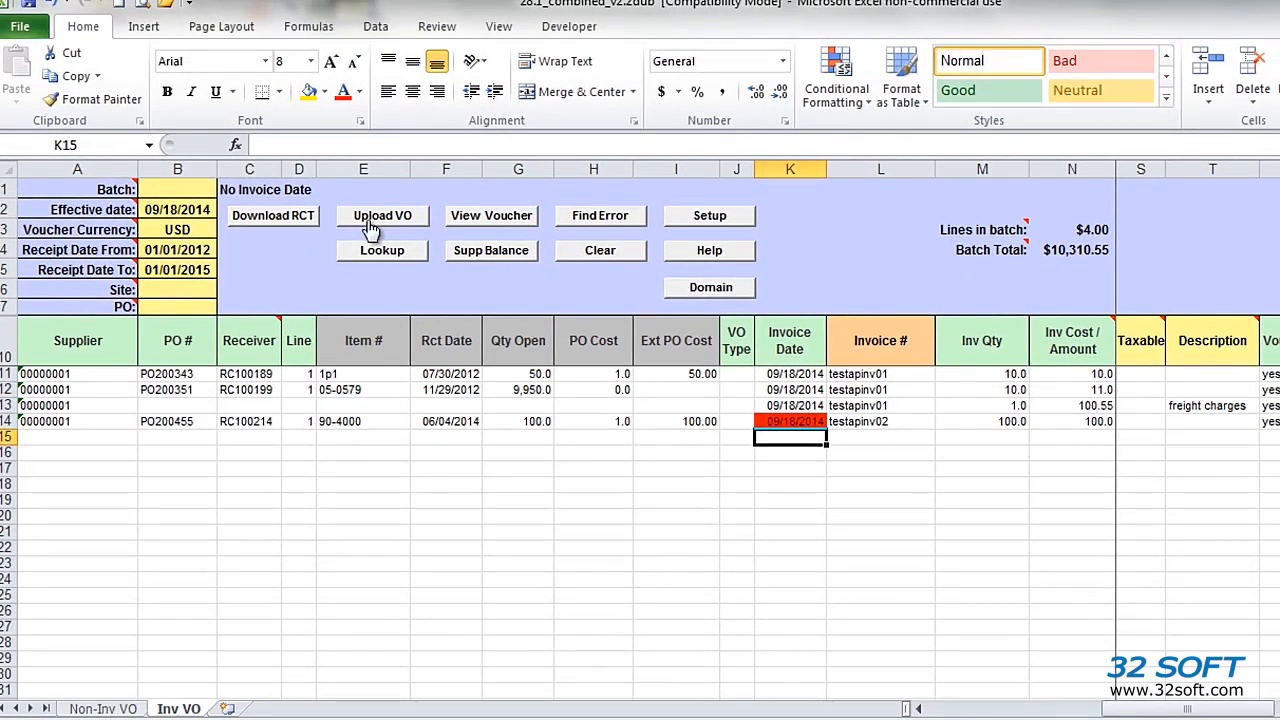
Step: Upload the four voucher lines again and dismiss the status report
left_click(370, 226)
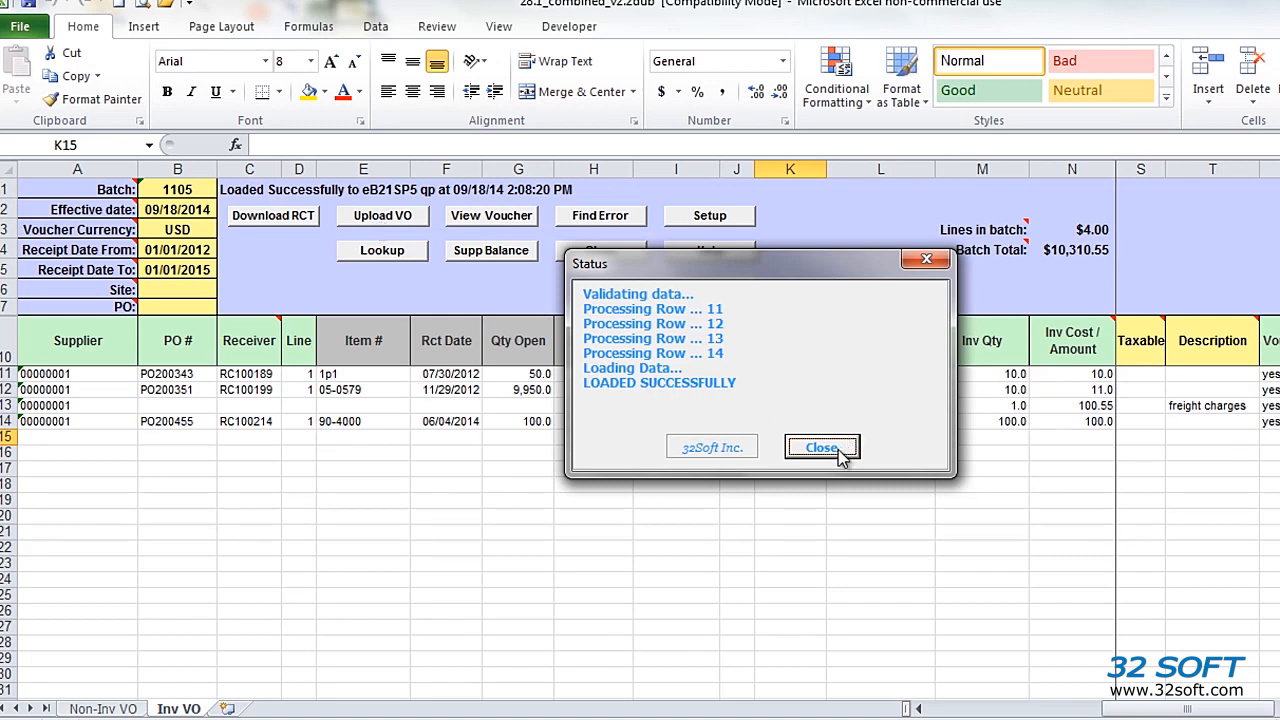
left_click(822, 447)
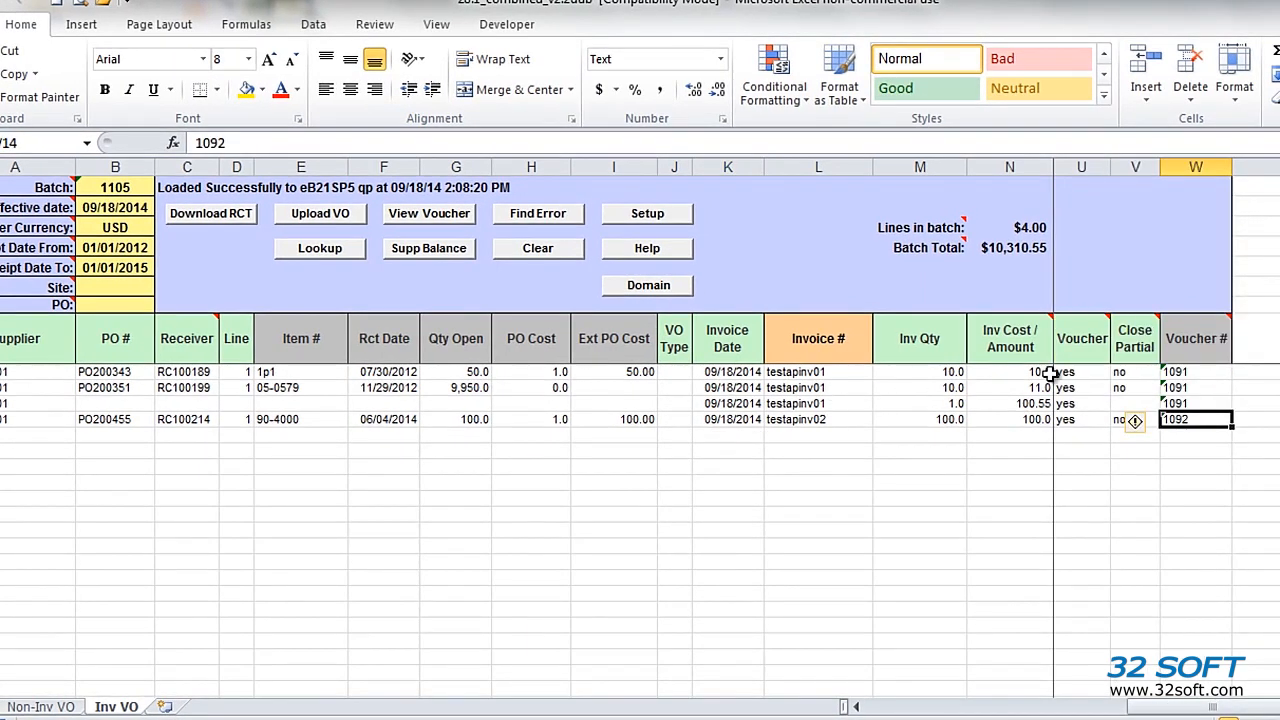
Step: View the voucher register for the first testapinv01 line and read it down to the account distribution lines
left_click(1200, 372)
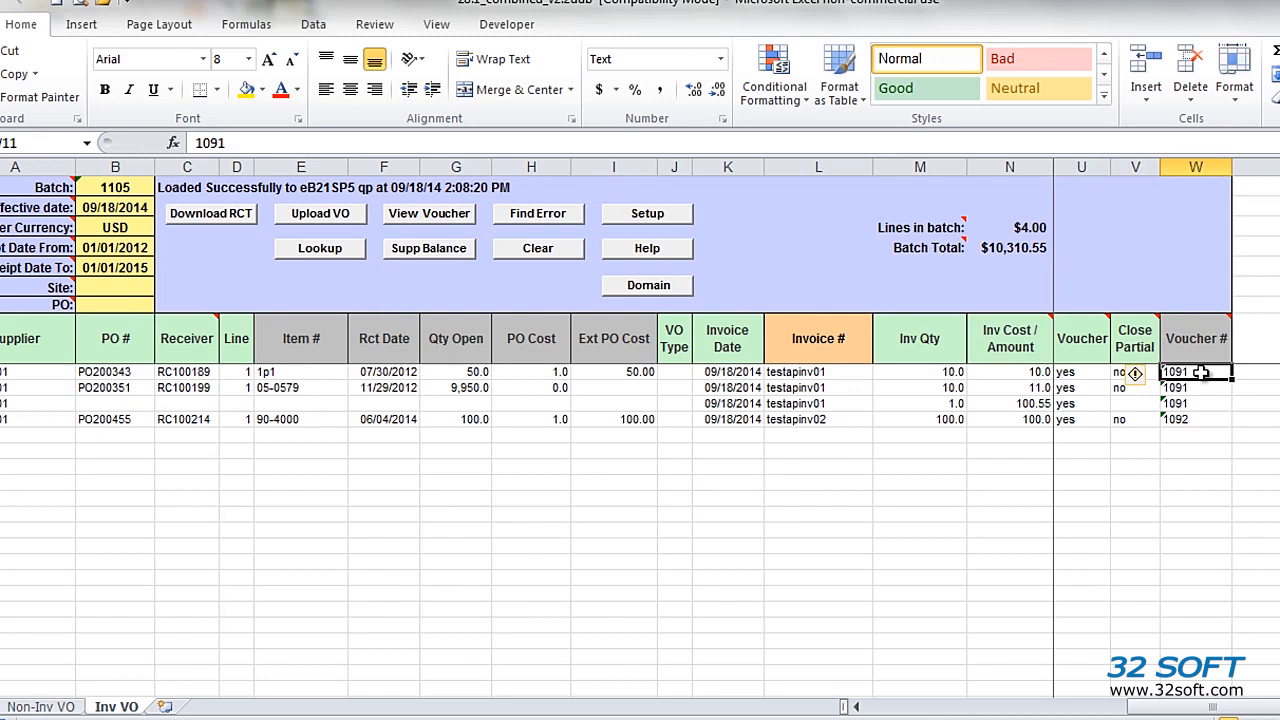
left_click(458, 214)
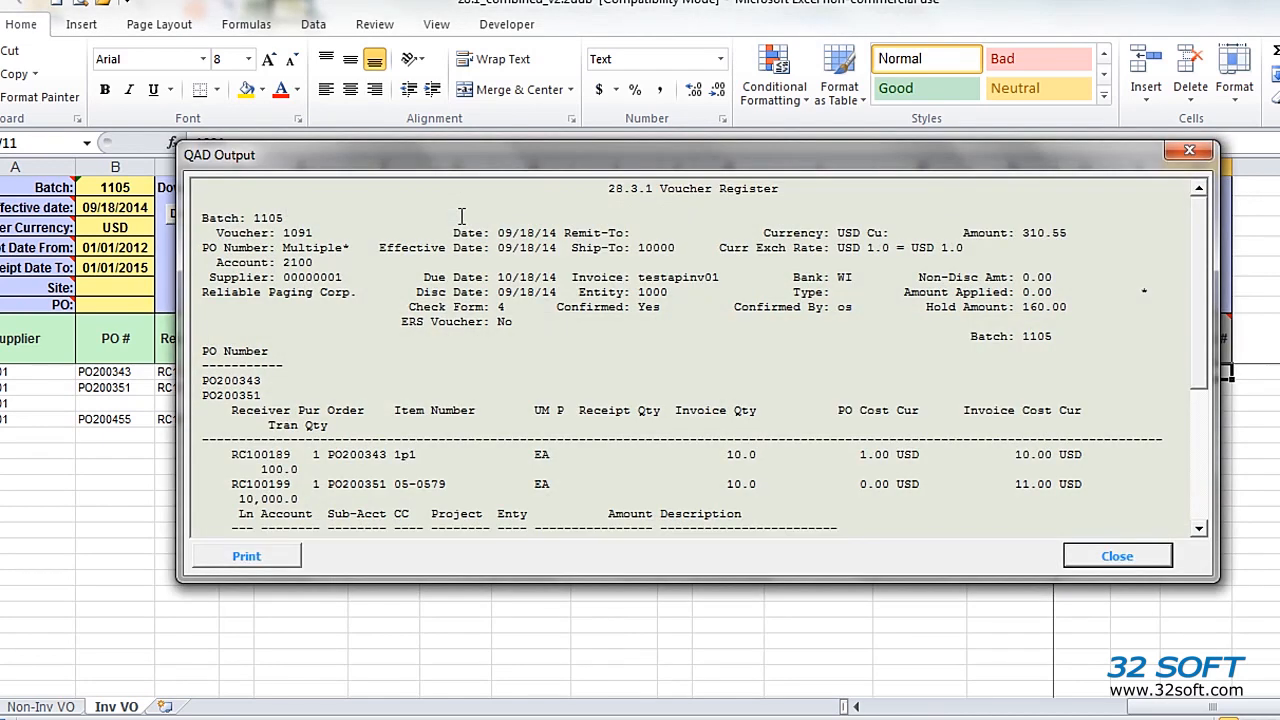
left_click(1198, 527)
left_click(1198, 527)
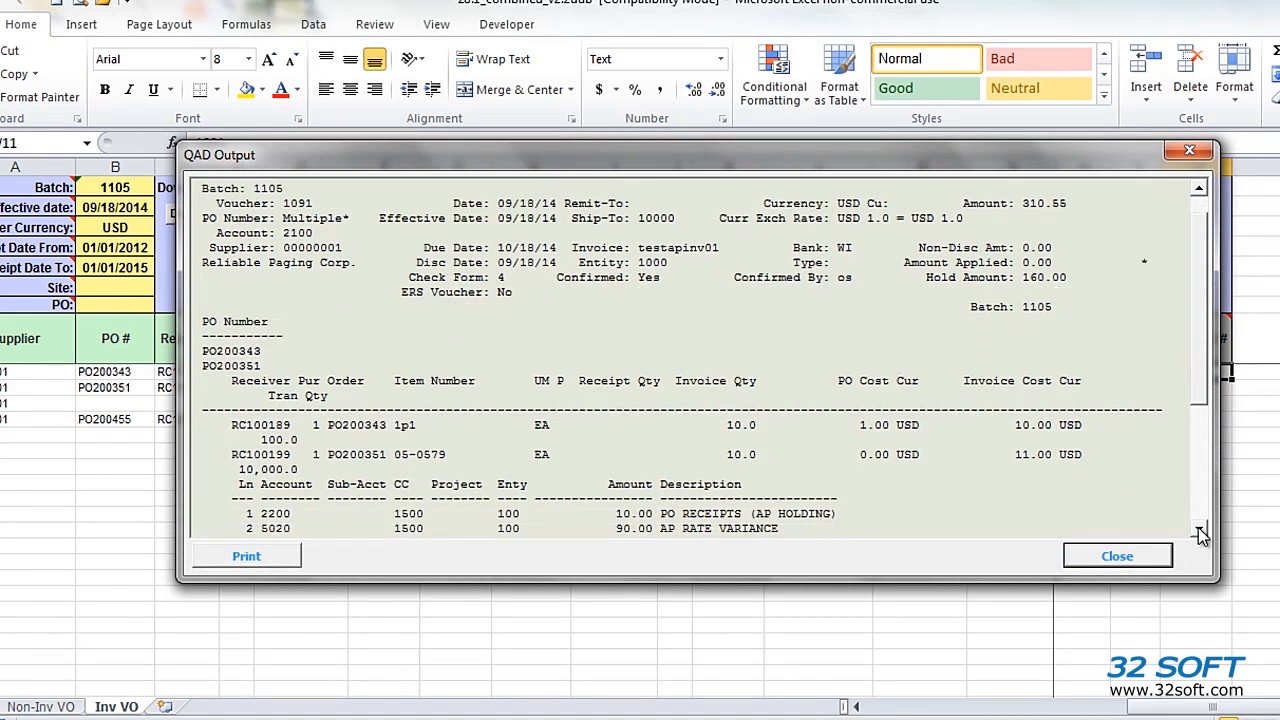
left_click(1198, 527)
left_click(1198, 527)
left_click(1198, 527)
left_click(1198, 527)
left_click(1198, 527)
left_click(1198, 527)
left_click(1198, 527)
left_click(1198, 527)
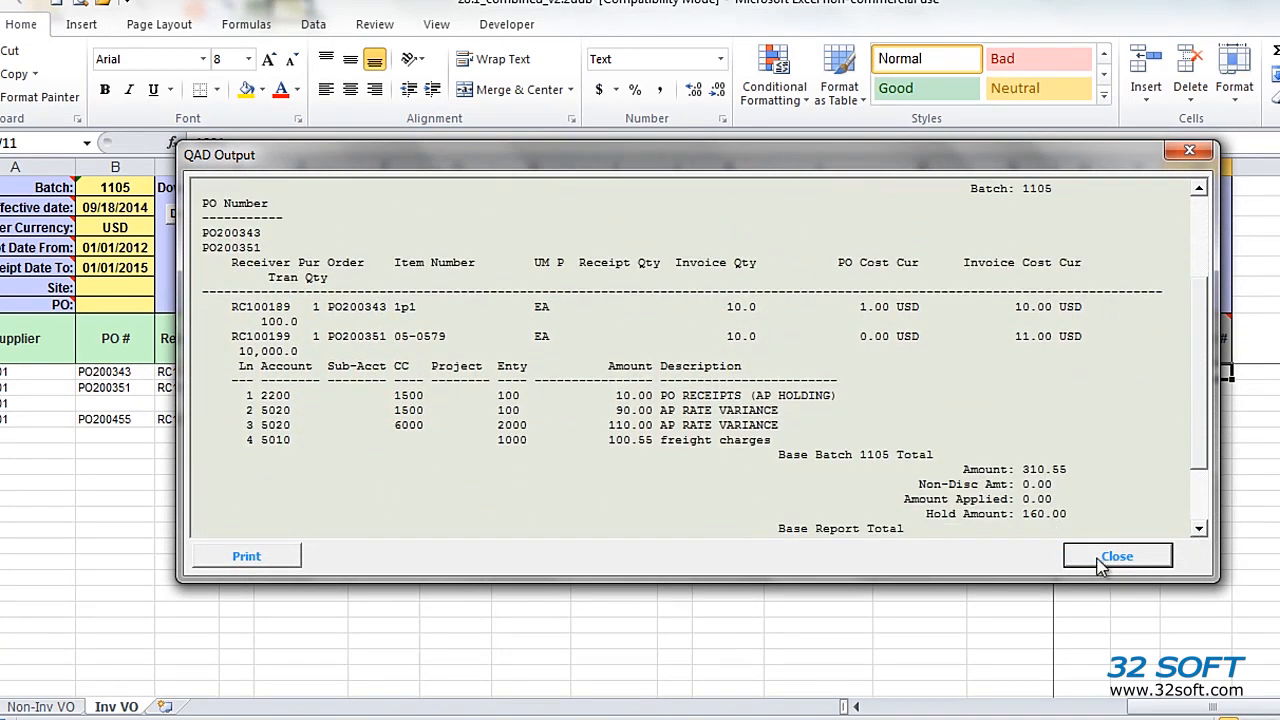
left_click(1117, 558)
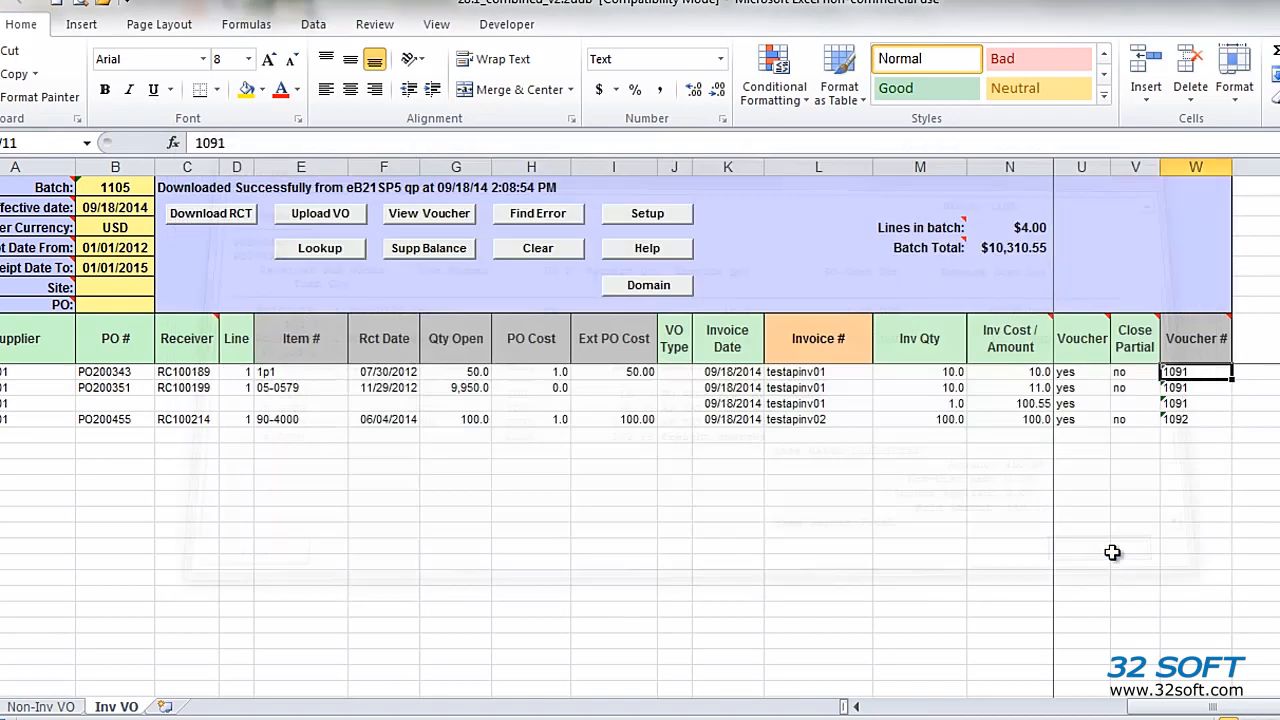
Step: Check the testapinv02 voucher, and review the supplier's activity inquiry, highlighting the testapinv02 and testapinv01 entries
left_click(1205, 419)
left_click(33, 370)
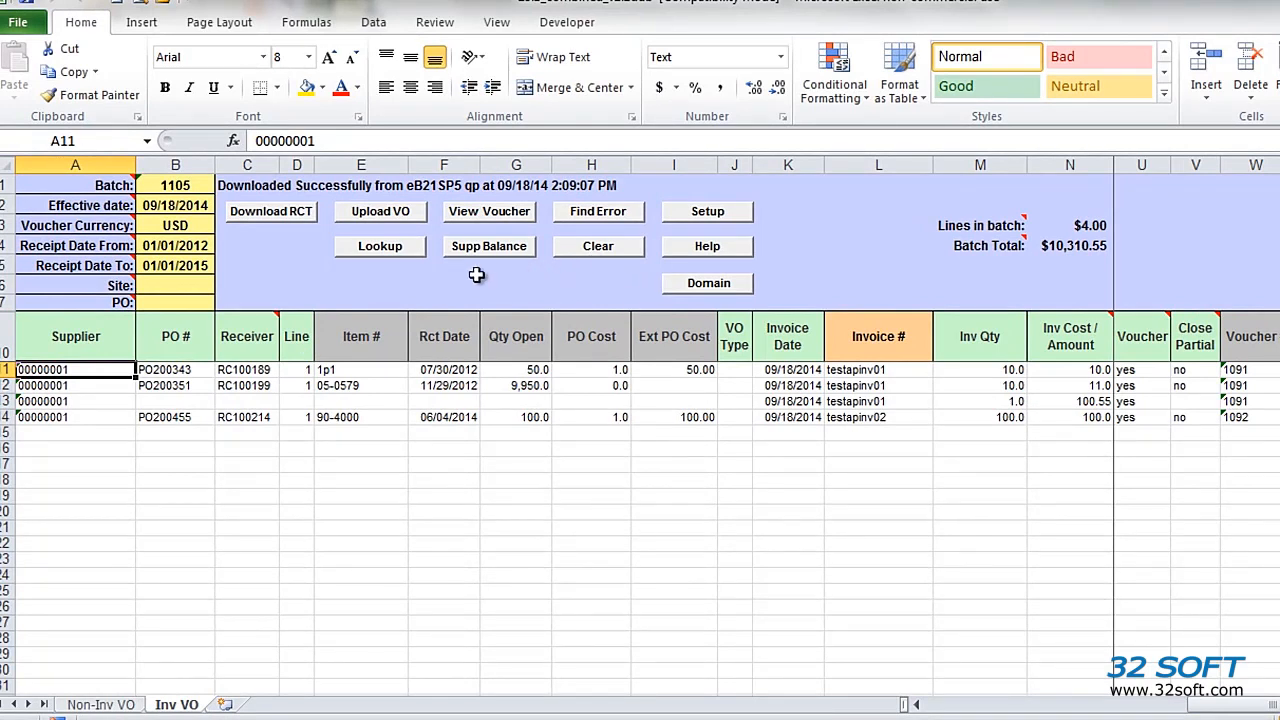
left_click(492, 248)
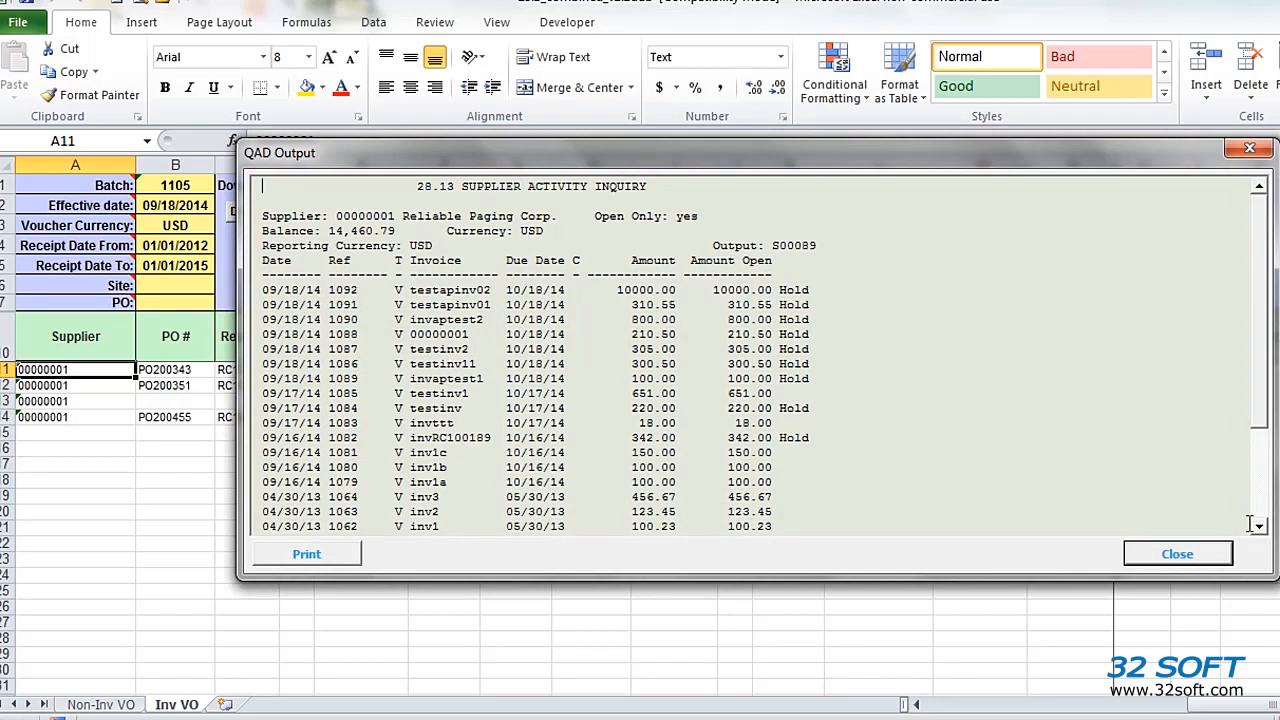
left_click(1259, 510)
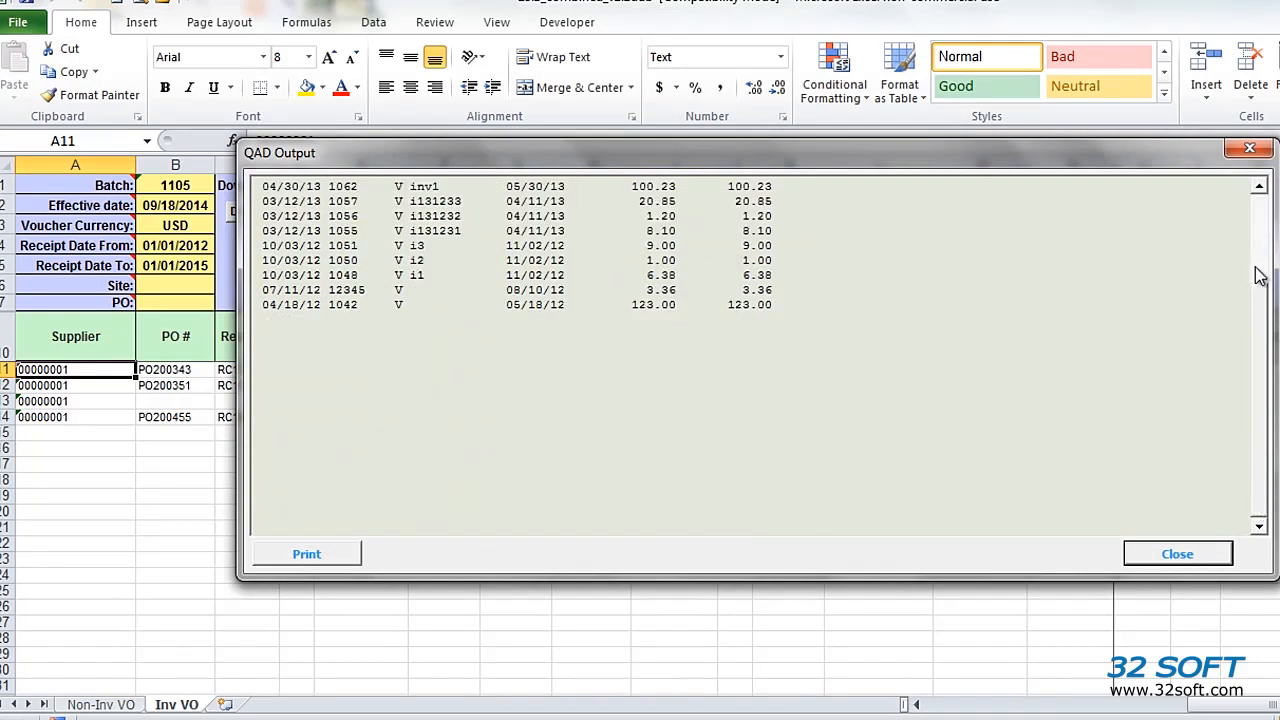
left_click(1262, 226)
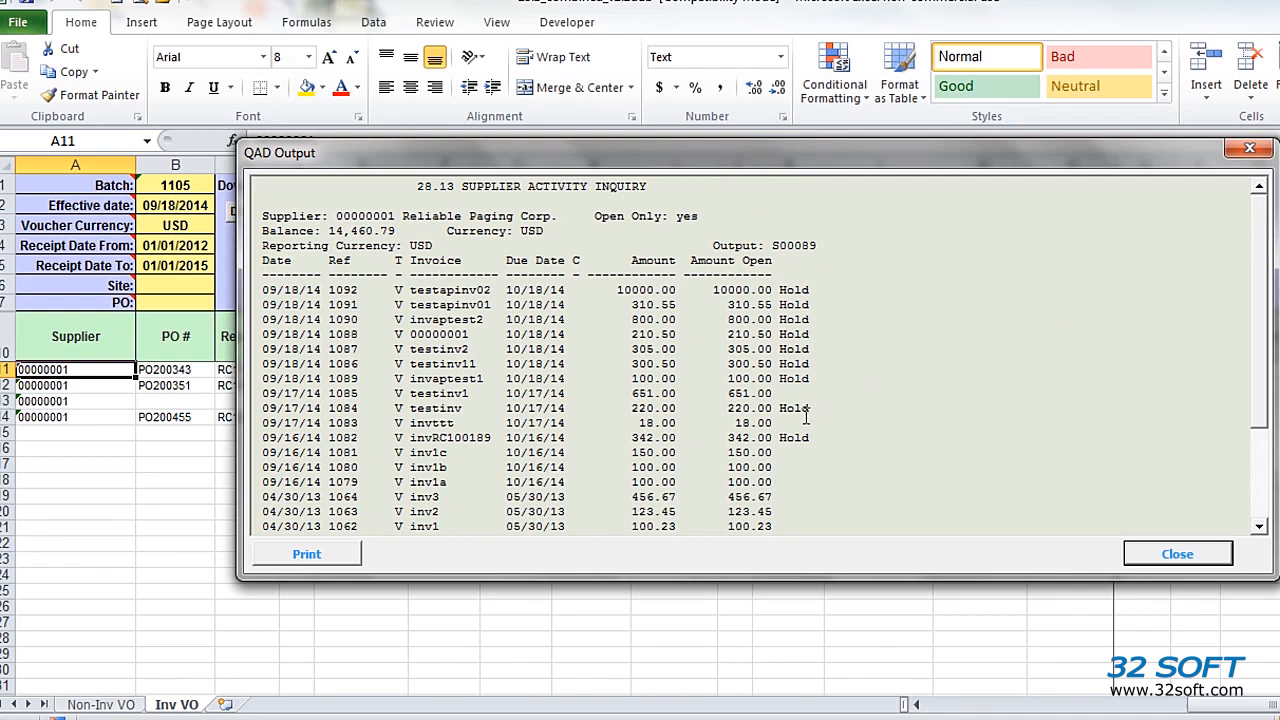
left_click_drag(830, 311, 247, 290)
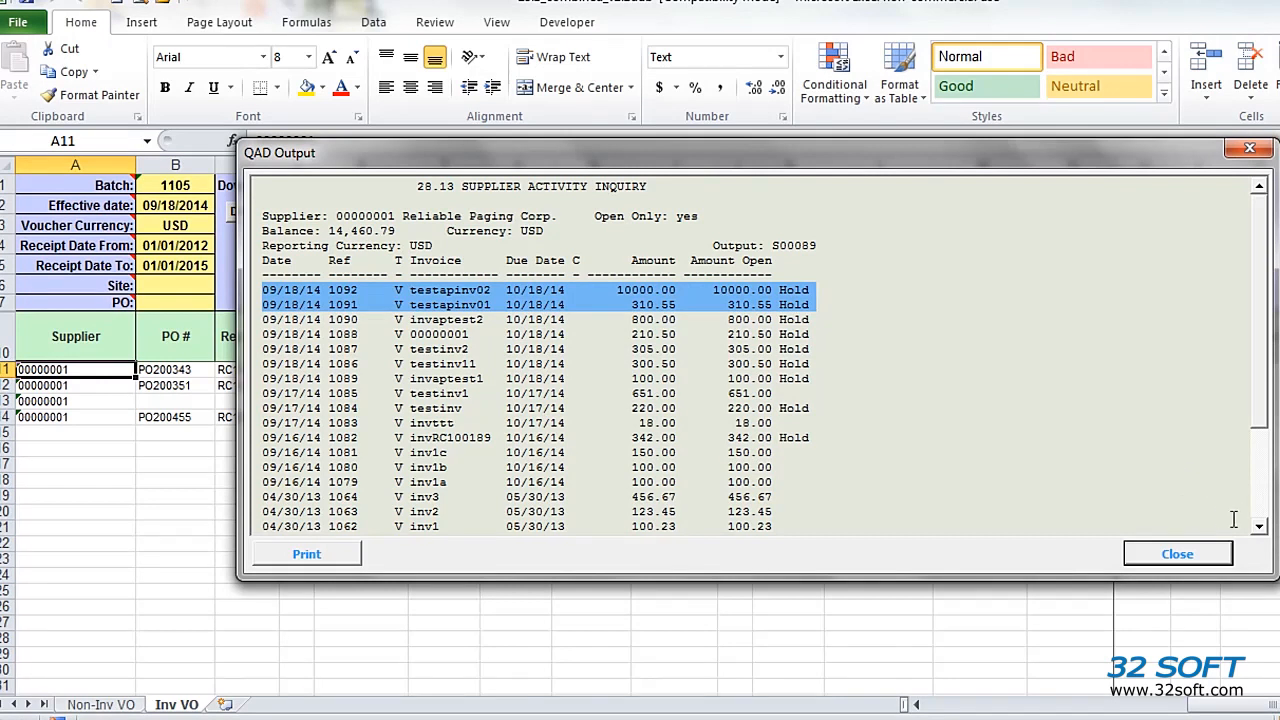
left_click(1195, 555)
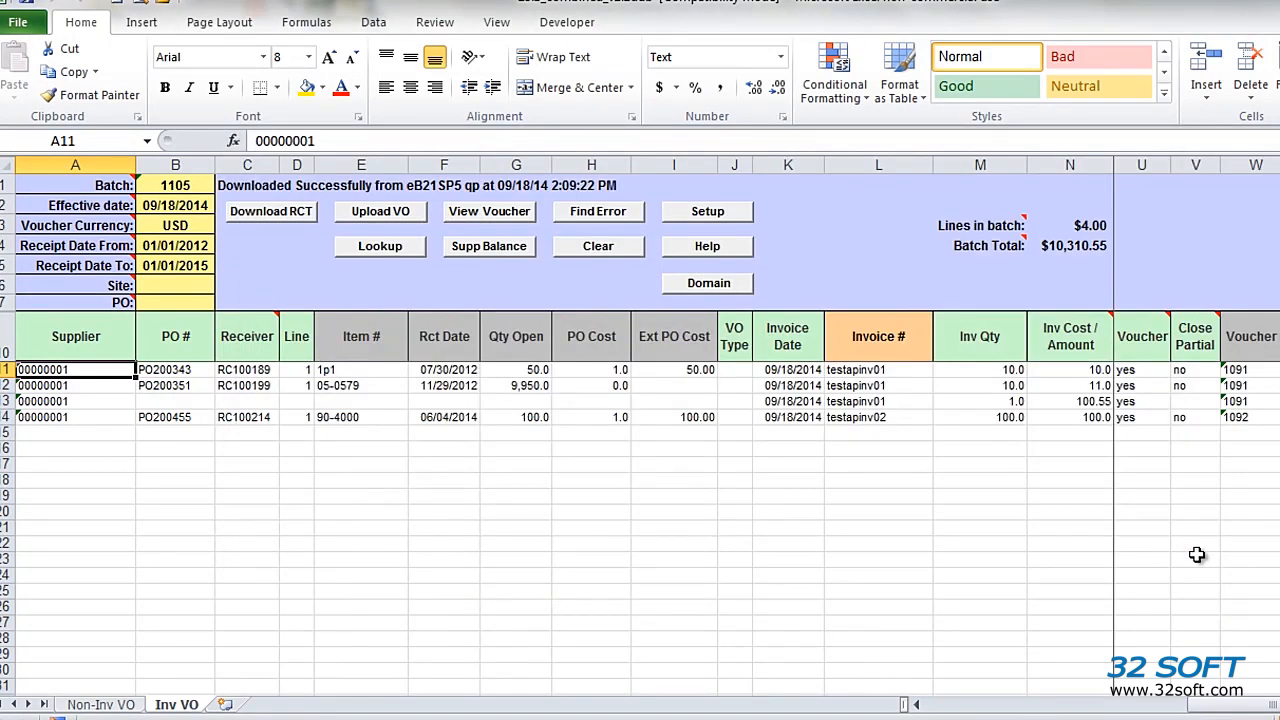
Step: Clear the Inv VO template, and look up 001 on the first line to choose supplier 00000001 Reliable Paging Corp
left_click(610, 250)
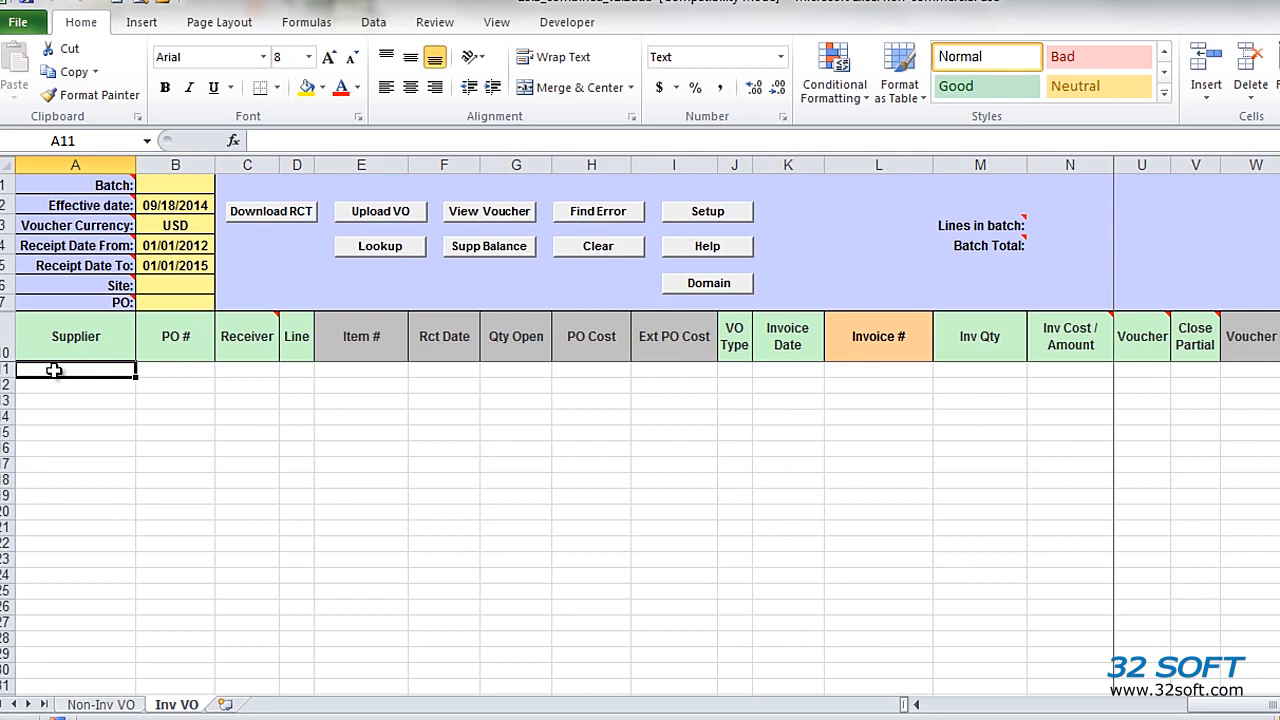
type("001")
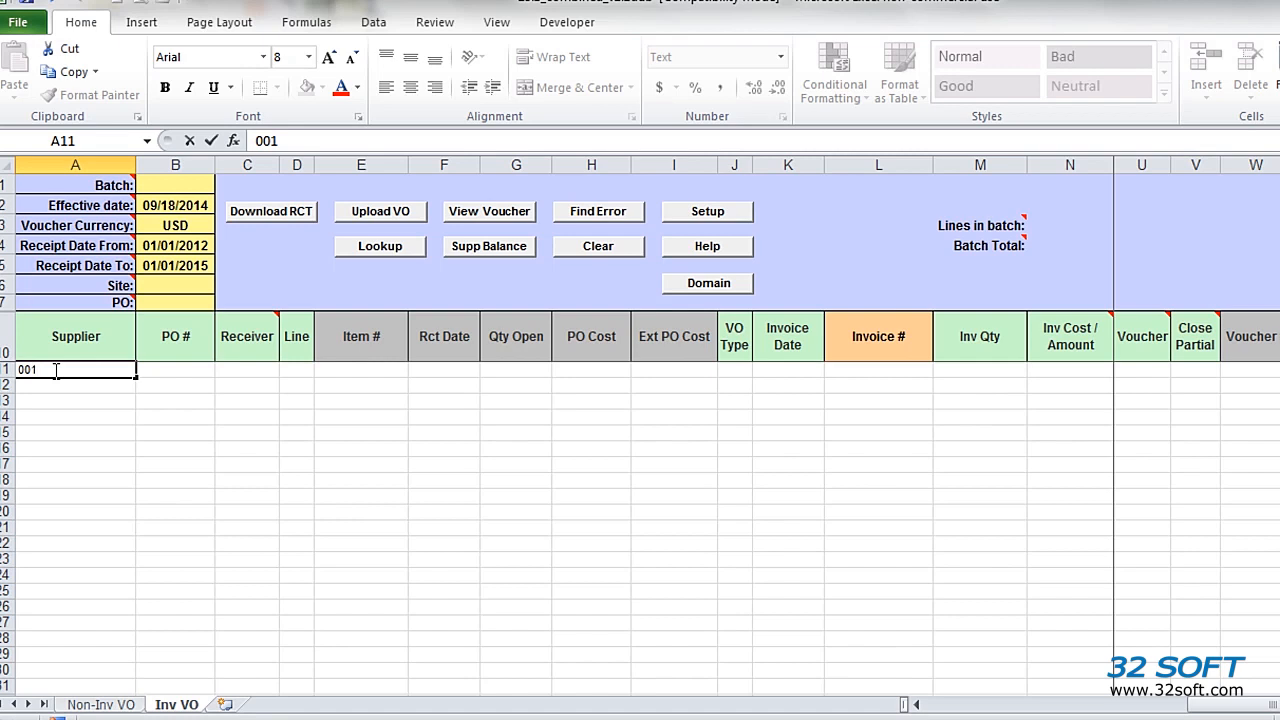
key("Return")
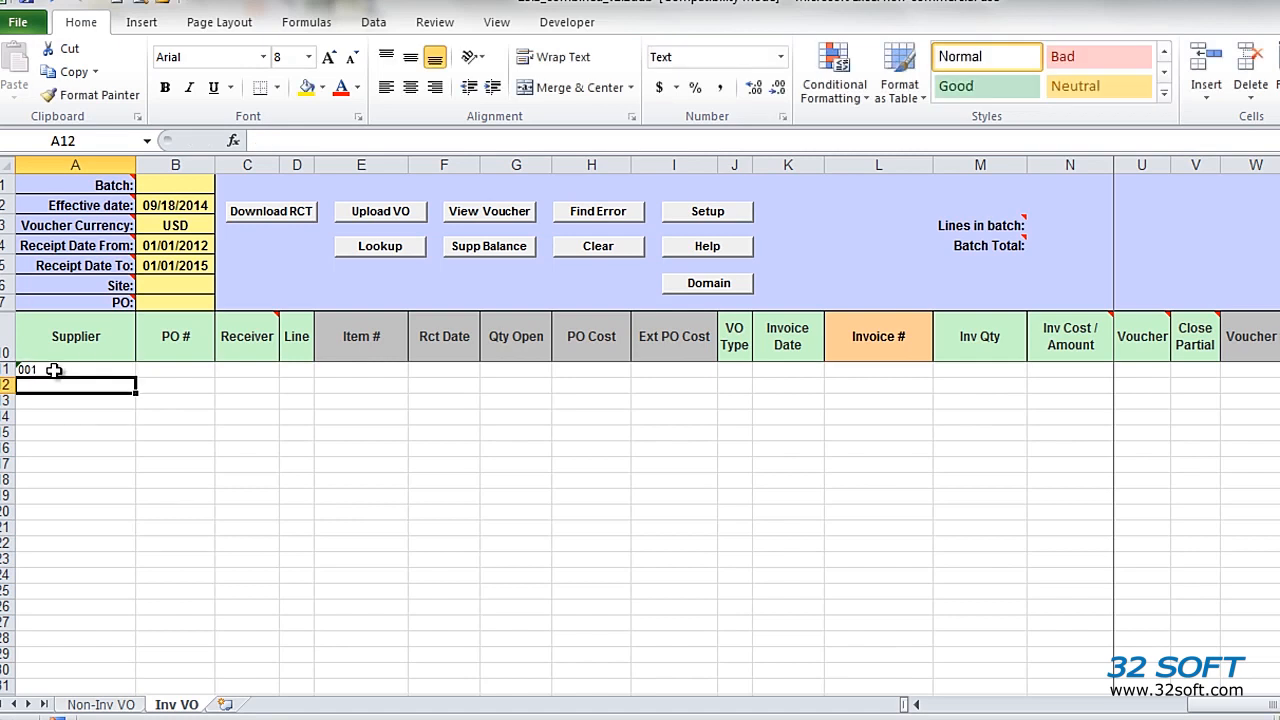
left_click(56, 370)
left_click(373, 248)
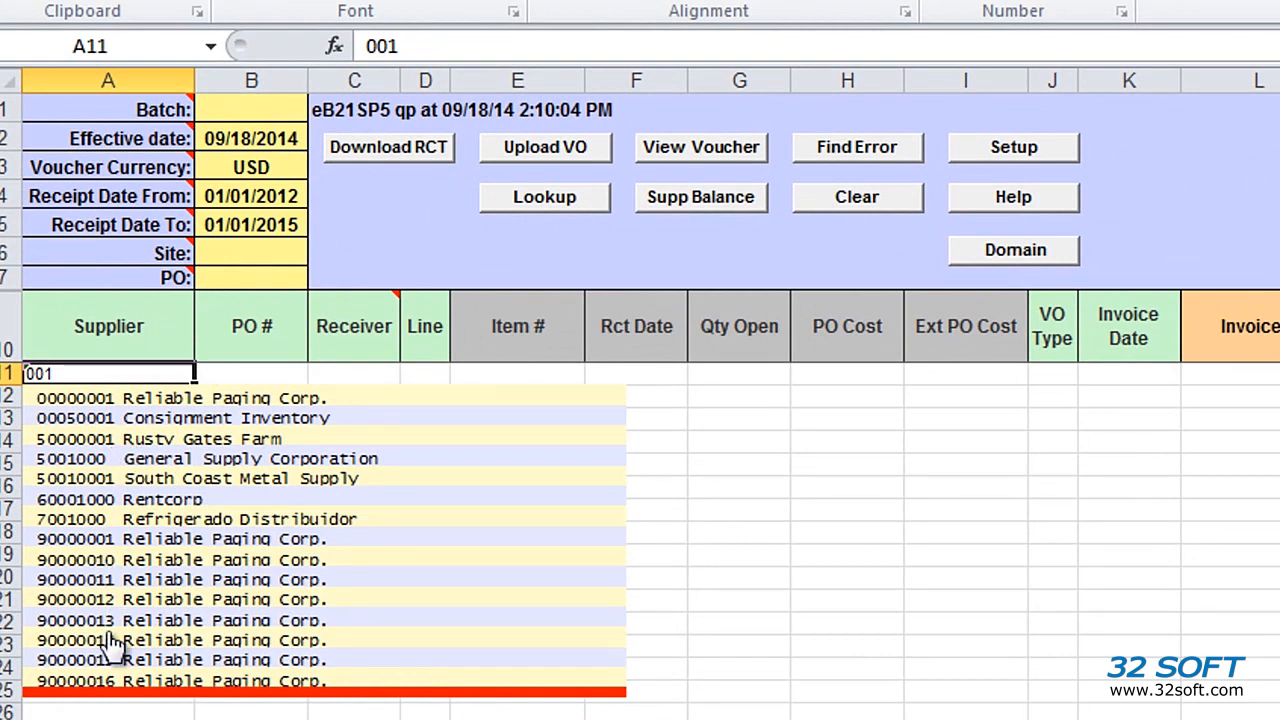
left_click(89, 400)
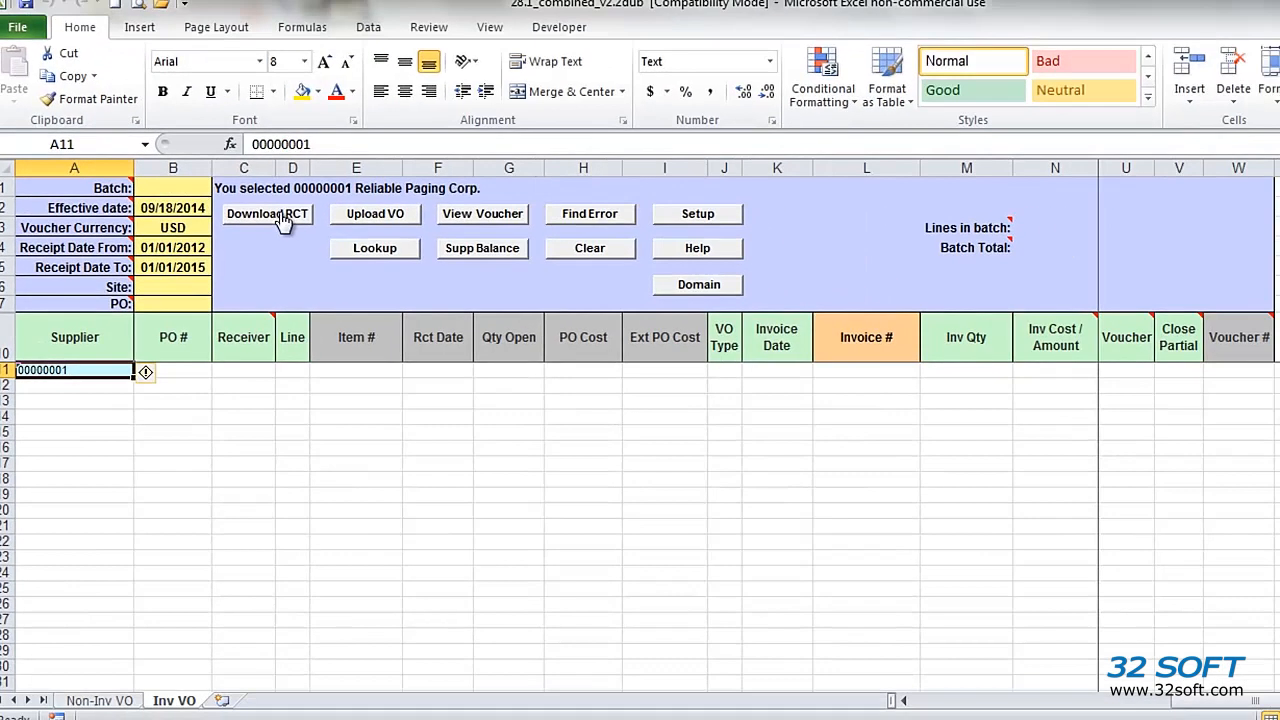
Step: Download the open receipts for Reliable Paging Corp., and append those of suppliers 5002000 and 5003000 below them
left_click(399, 147)
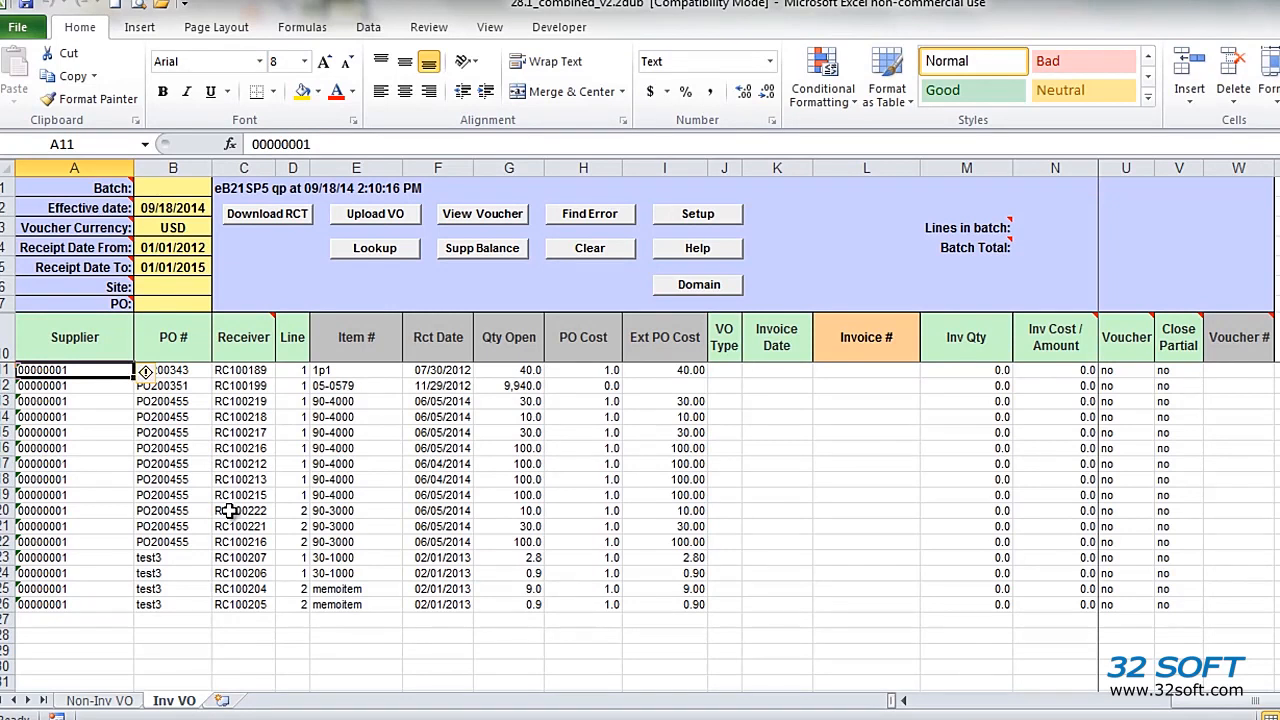
left_click(86, 618)
type("500")
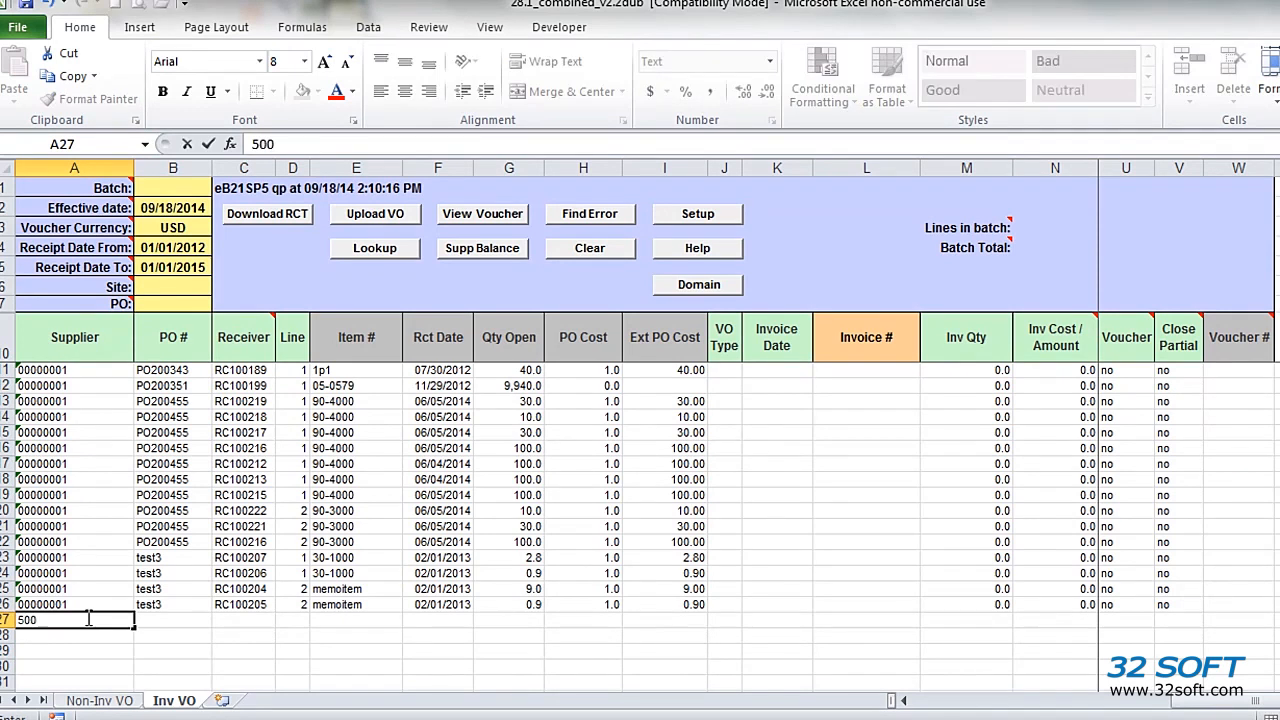
key("BackSpace")
type("02")
key("Return")
left_click(88, 619)
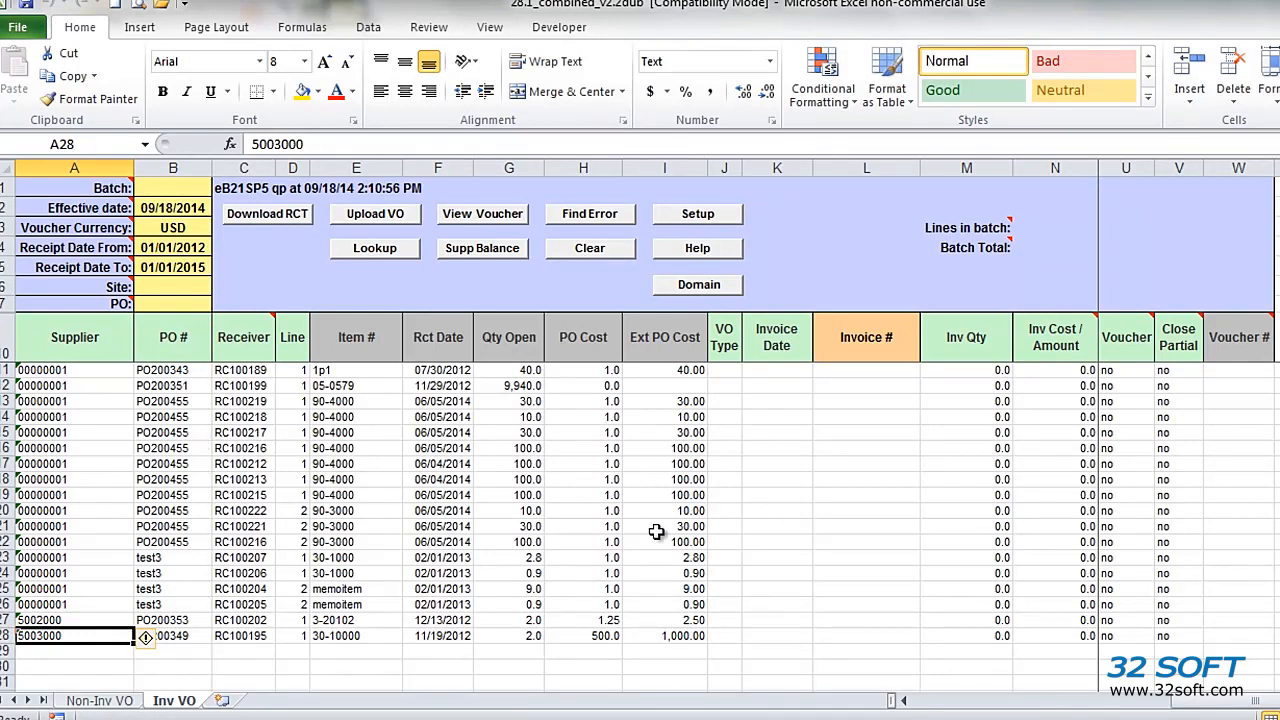
Step: On the Non-Inv VO sheet, look up 001 to choose supplier 00000001 Reliable Paging Corp., and download its voucher lines
left_click(92, 702)
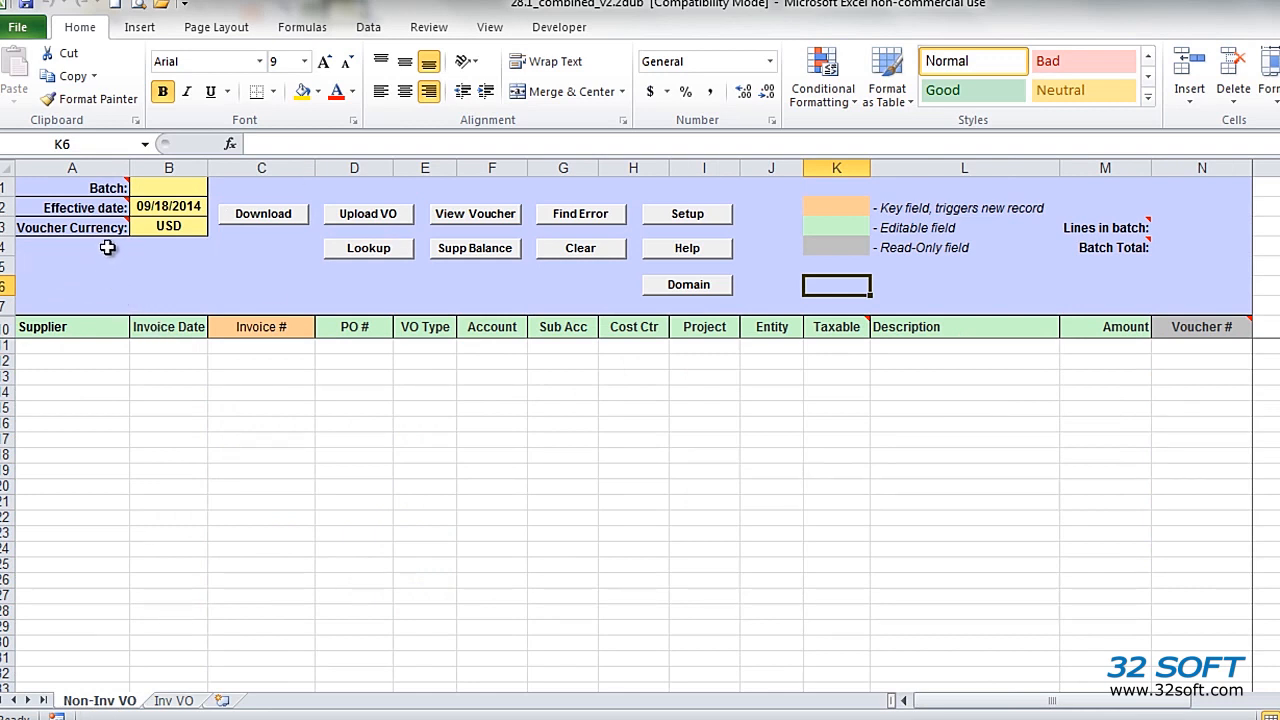
left_click(87, 345)
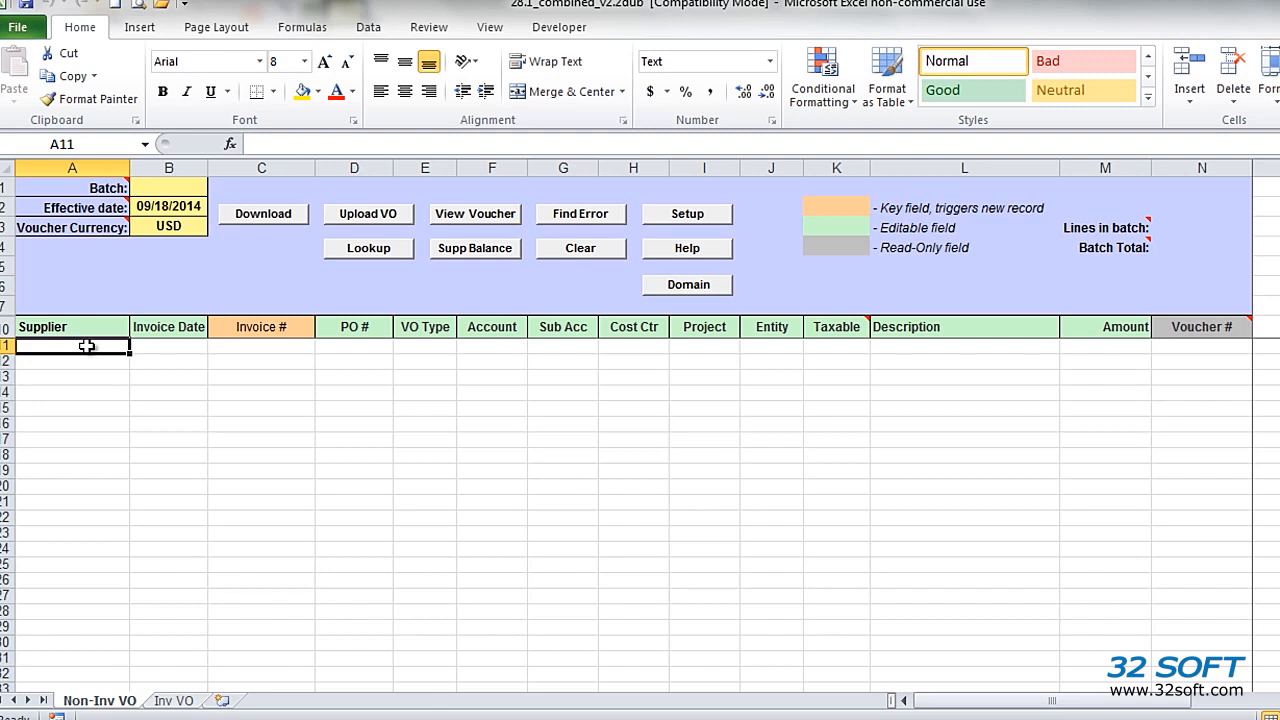
type("001")
key("Return")
left_click(87, 345)
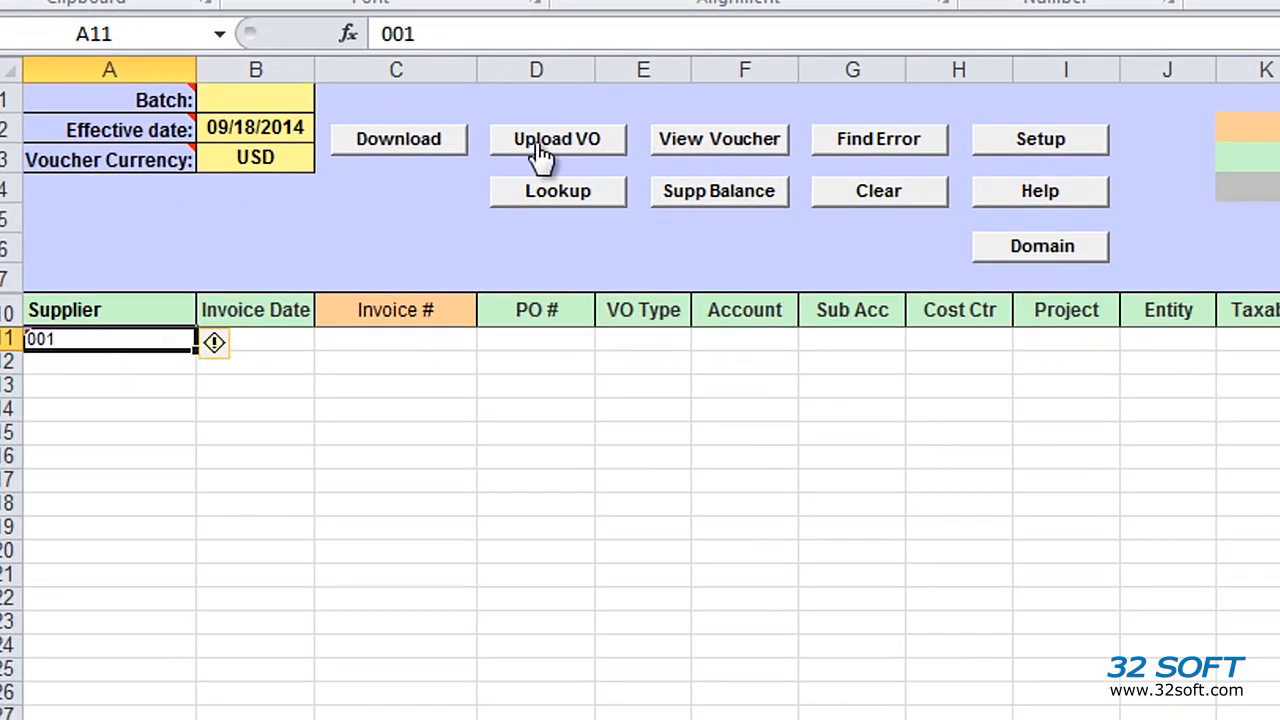
left_click(563, 195)
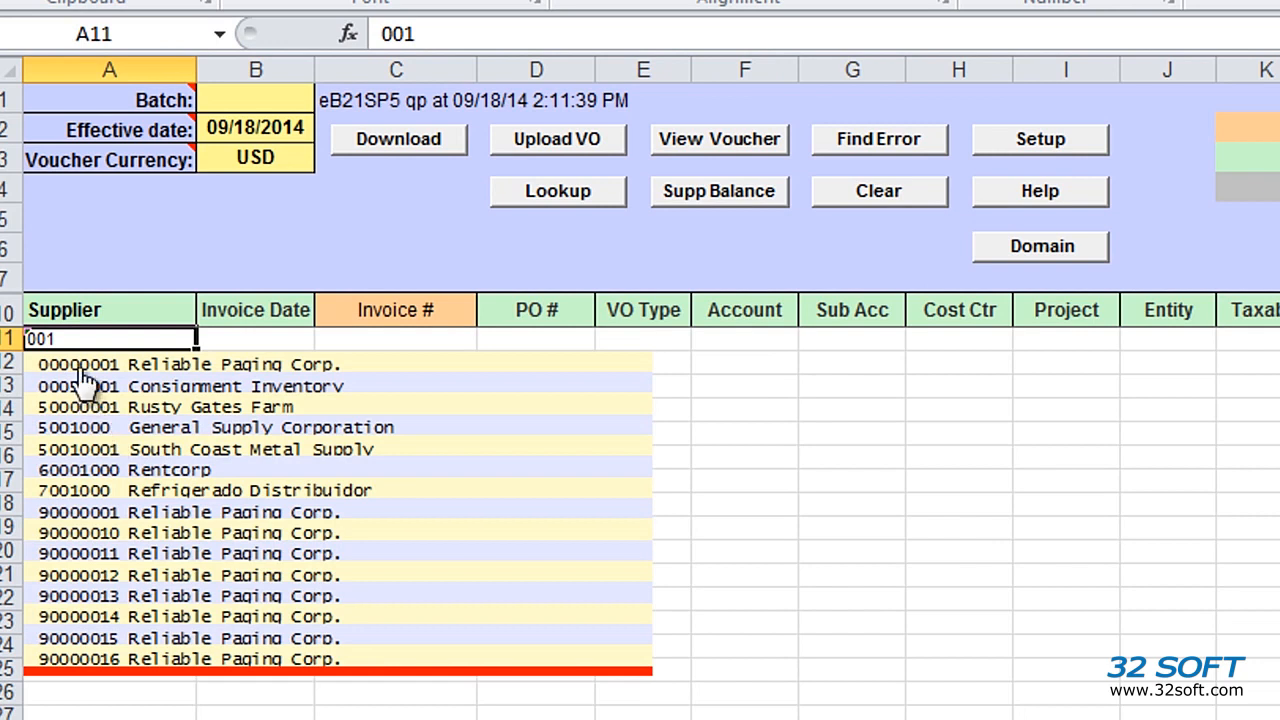
left_click(76, 362)
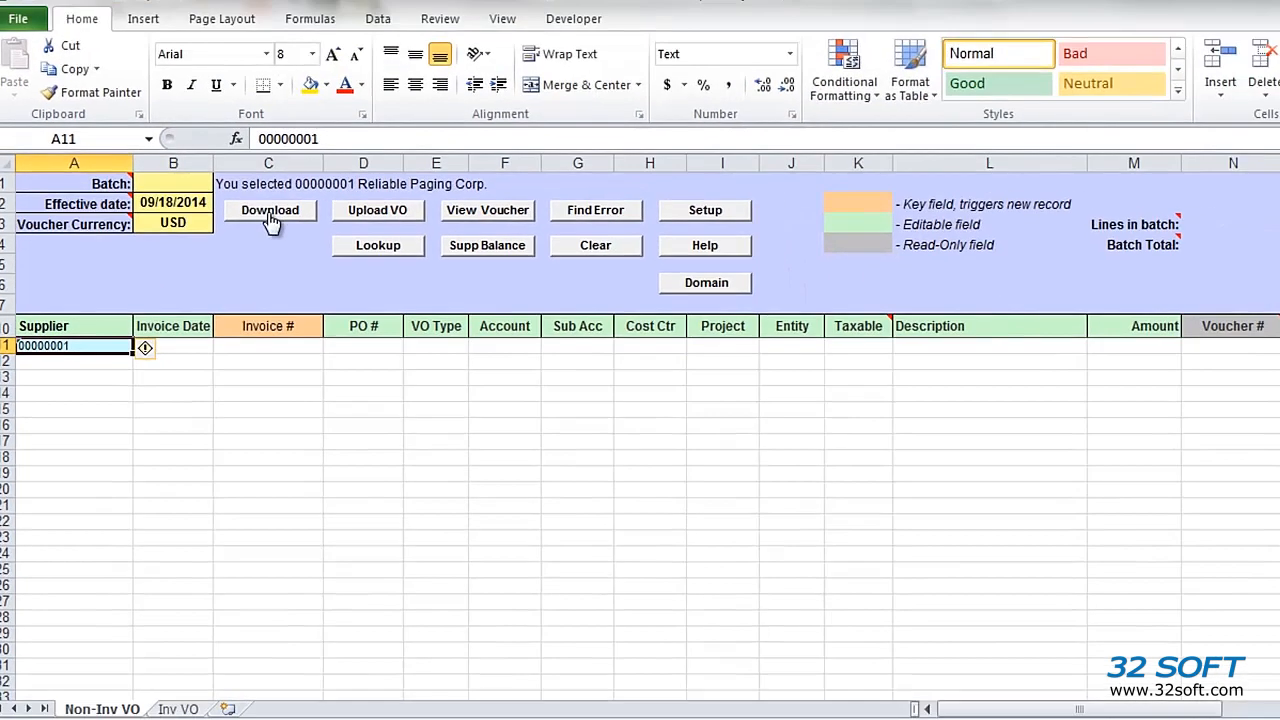
left_click(270, 213)
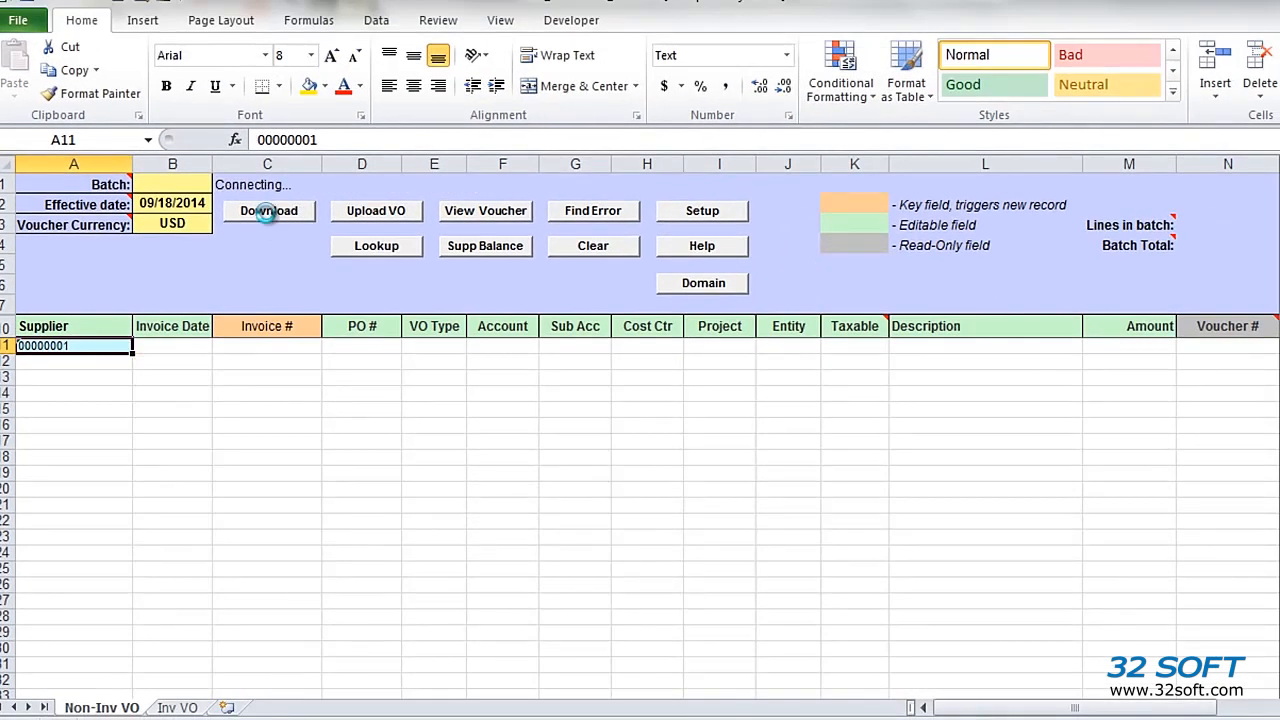
Step: View the voucher register for the first downloaded testapinv02 line and close it
left_click(1220, 347)
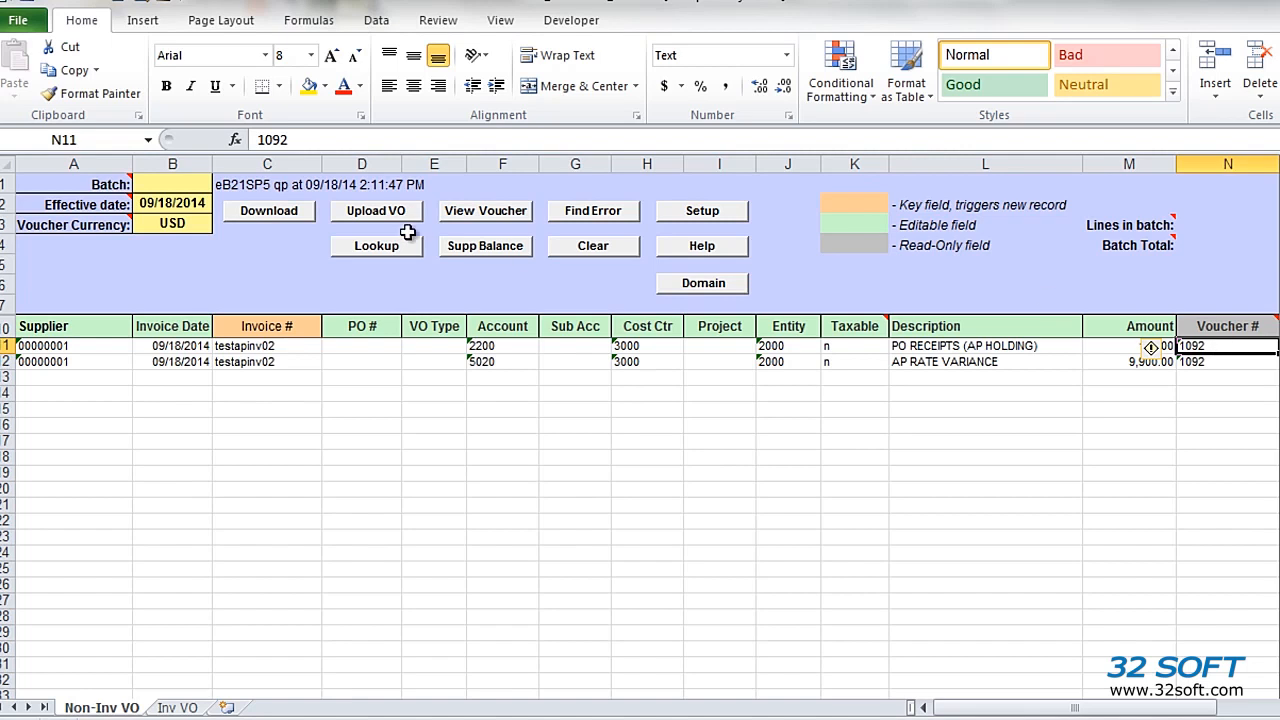
left_click(493, 210)
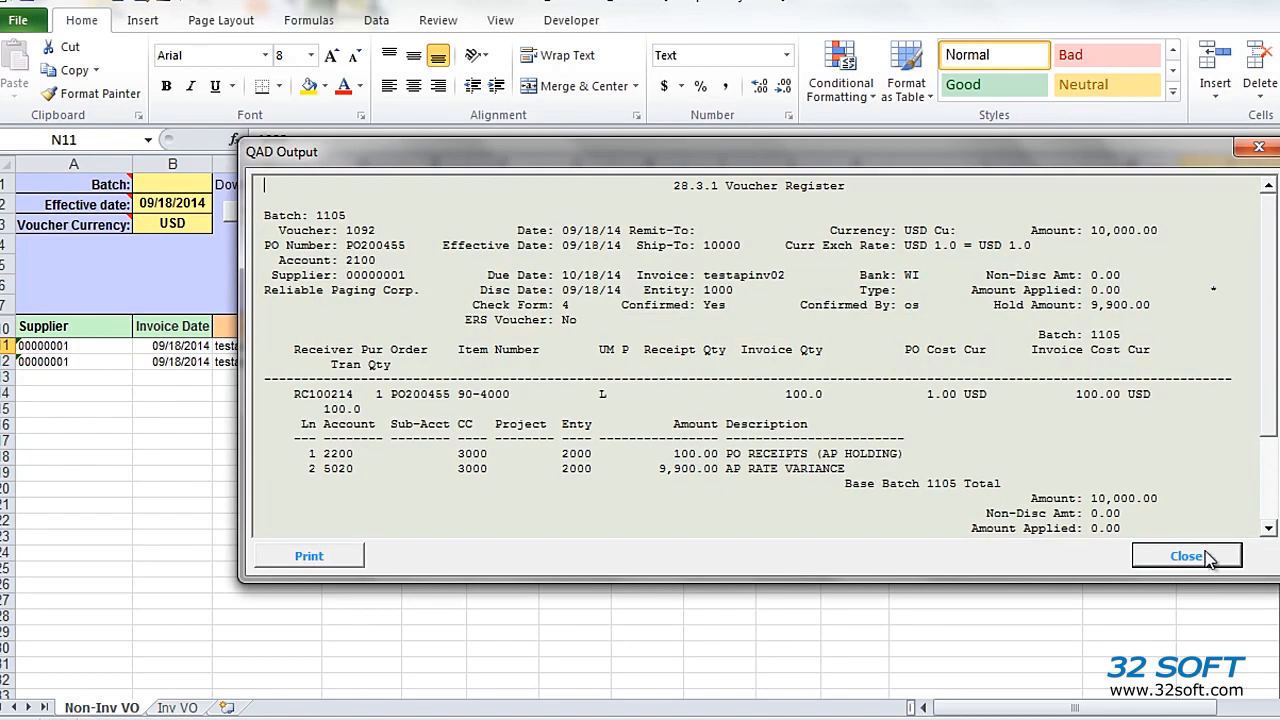
left_click(1196, 545)
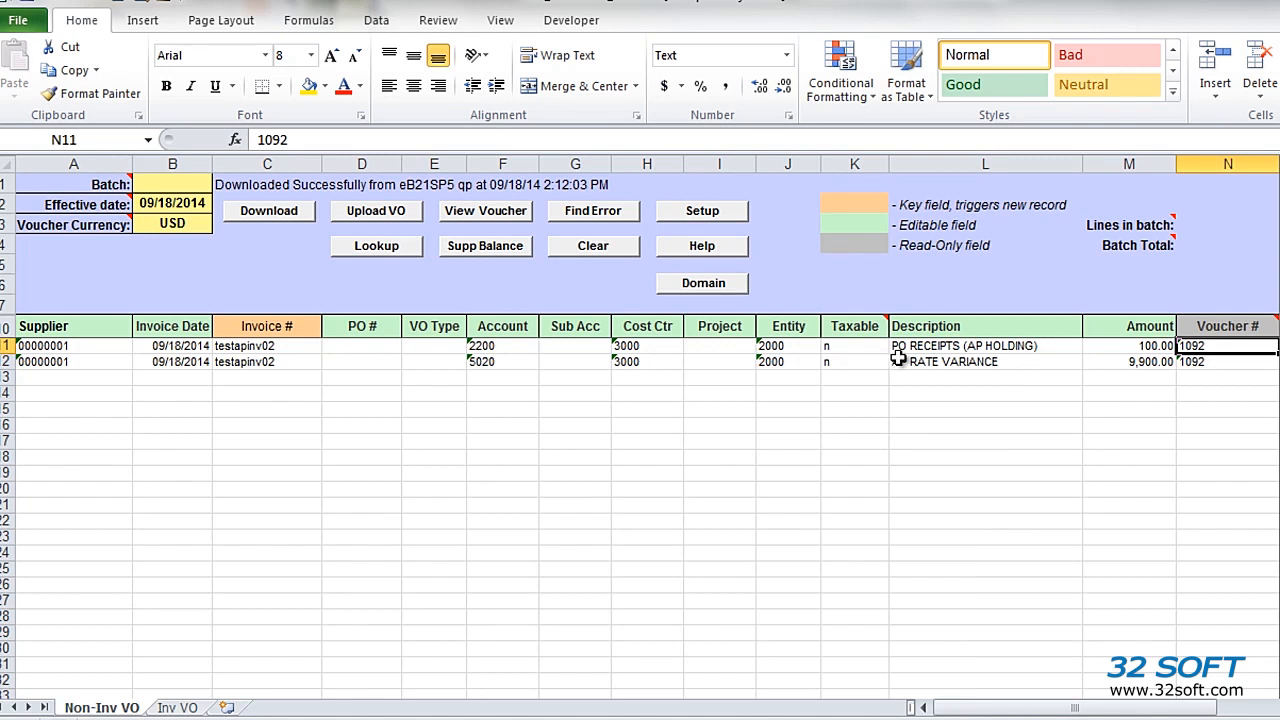
Step: Set the invoice number to testapinvnonvo on both lines, with amounts of 20 for the first and 100 for the second
left_click(272, 350)
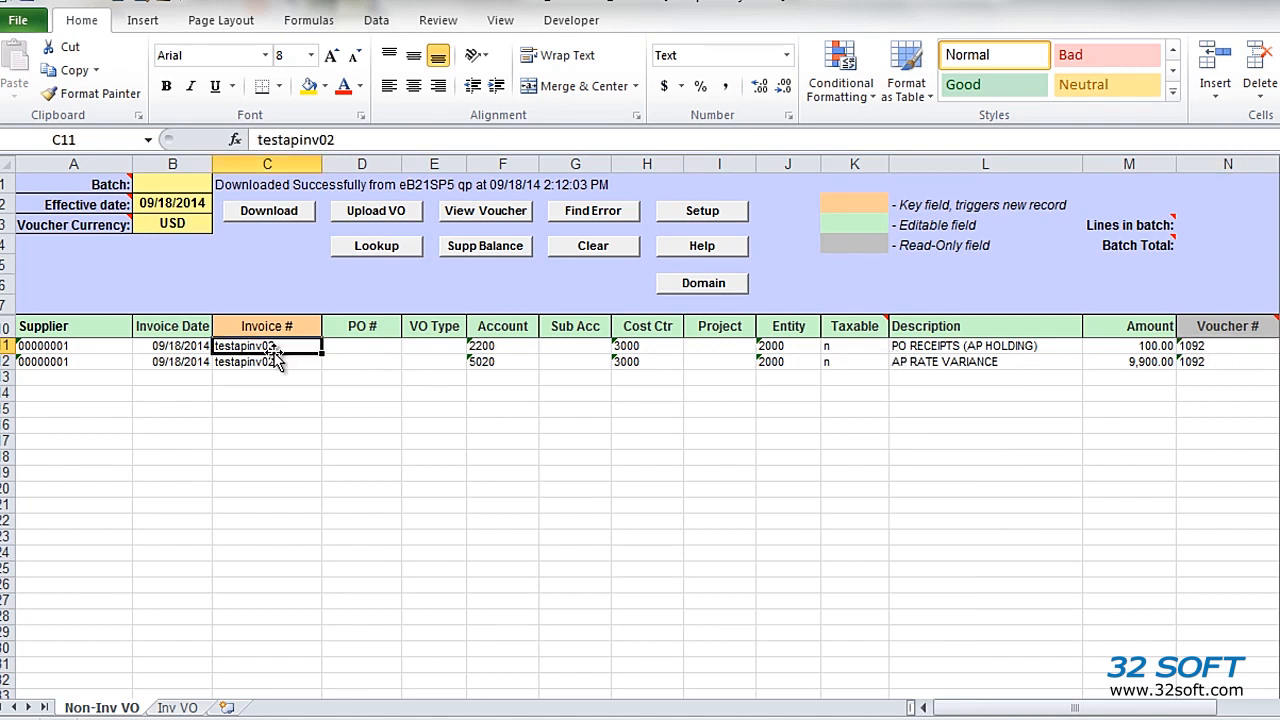
type("testapinvnovo")
left_click(1146, 346)
type("20")
key("Return")
type("100")
key("Return")
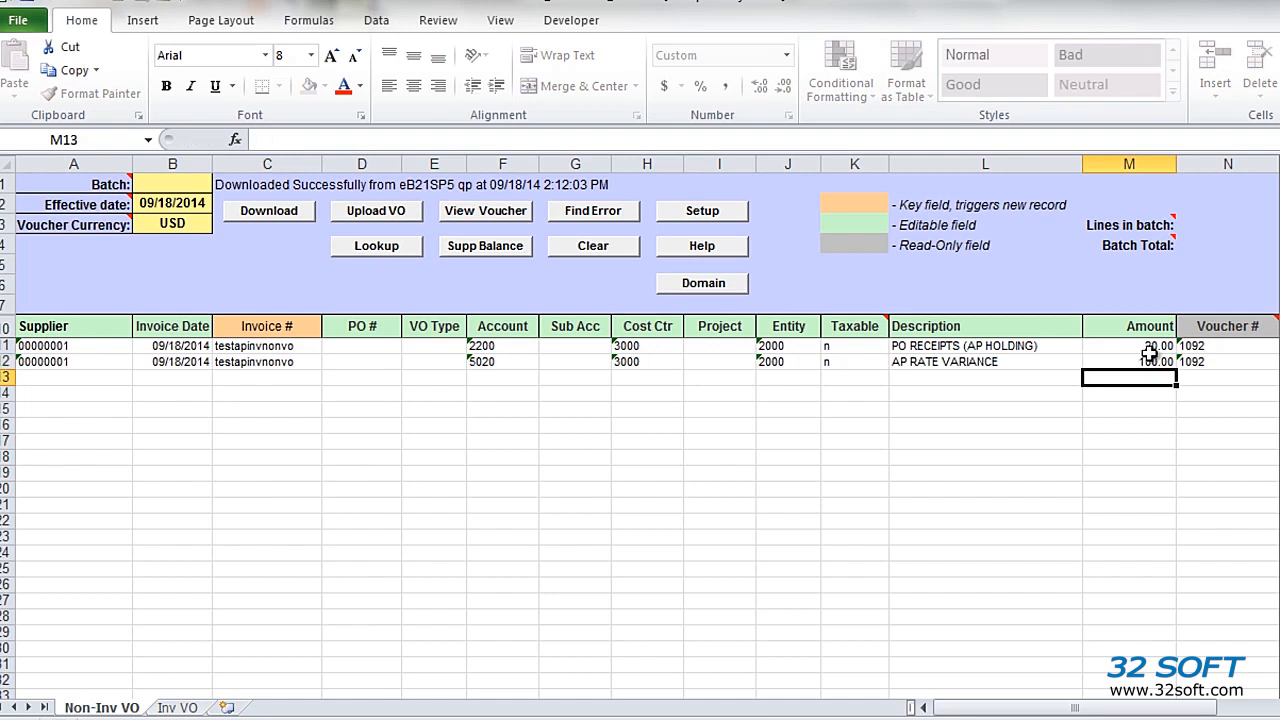
Step: Clear the Voucher # values of both testapinvnonvo lines
left_click(1212, 348)
left_click_drag(1212, 350, 1212, 362)
key("Delete")
key("Return")
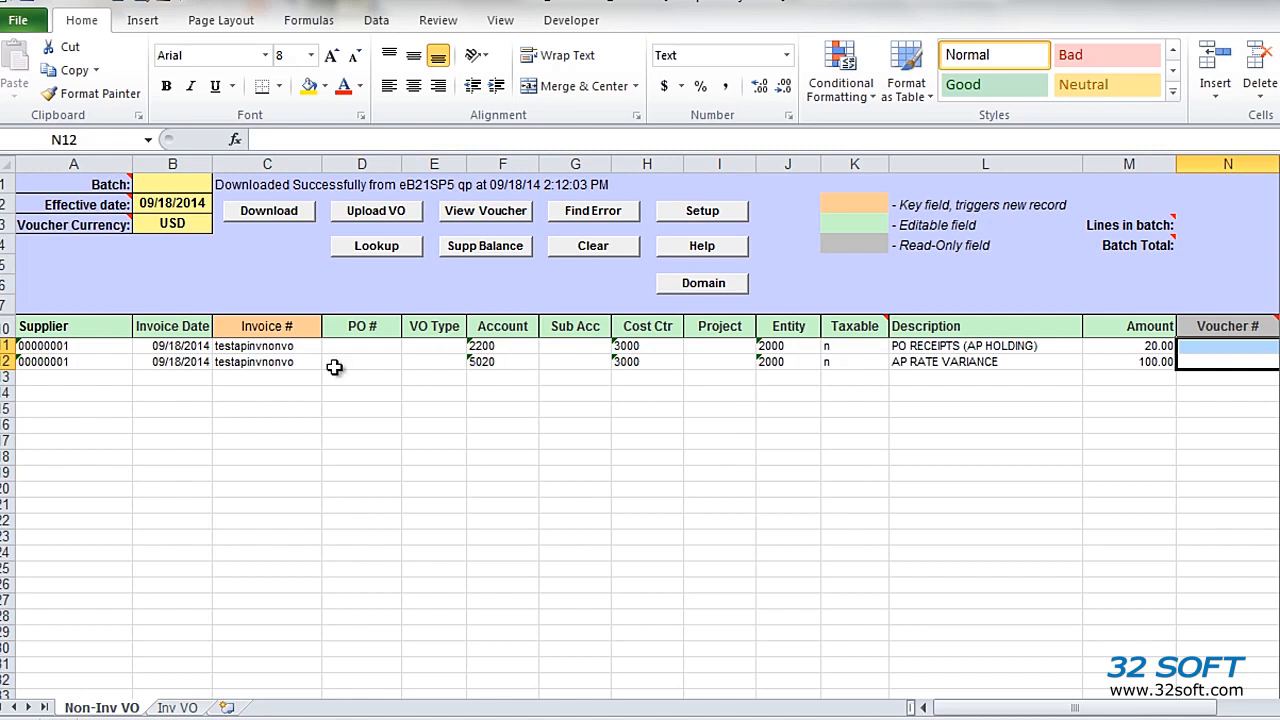
Step: Set the invoice date of both testapinvnonvo lines to 09/17/2014 and upload the vouchers
double_click(182, 345)
key("BackSpace")
type("7")
key("Return")
type("09/17/14")
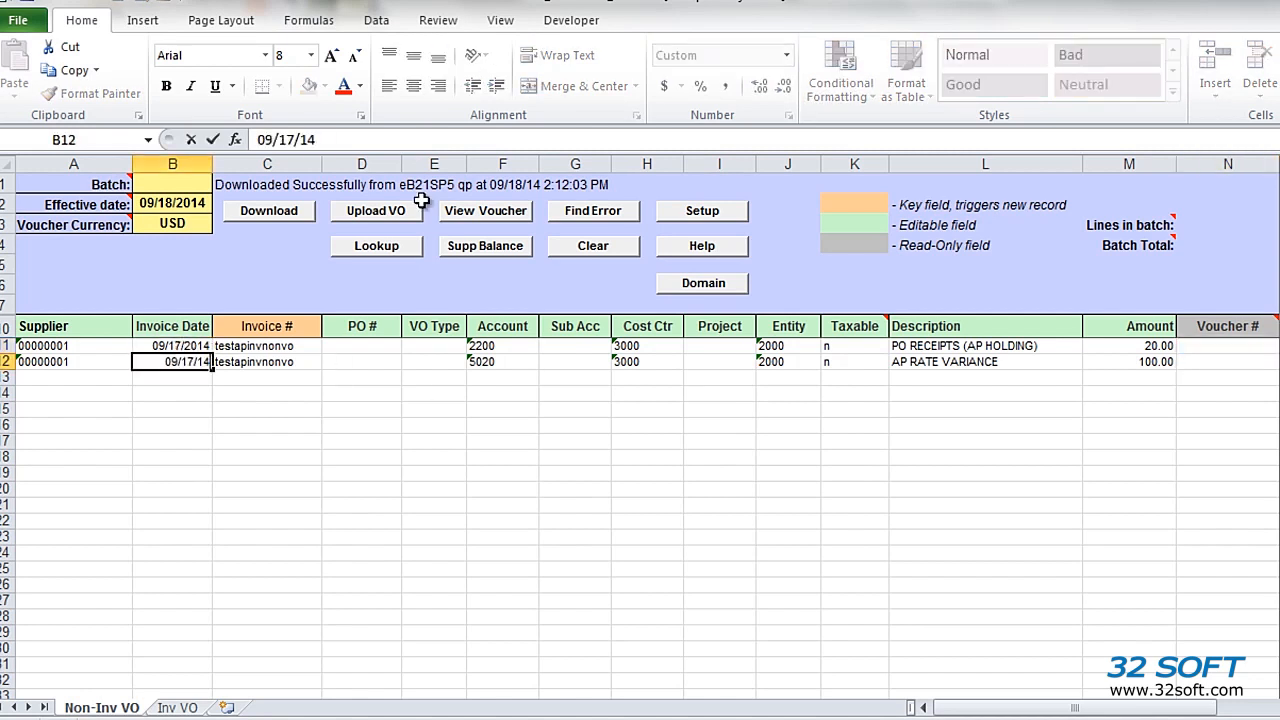
key("Return")
left_click(395, 211)
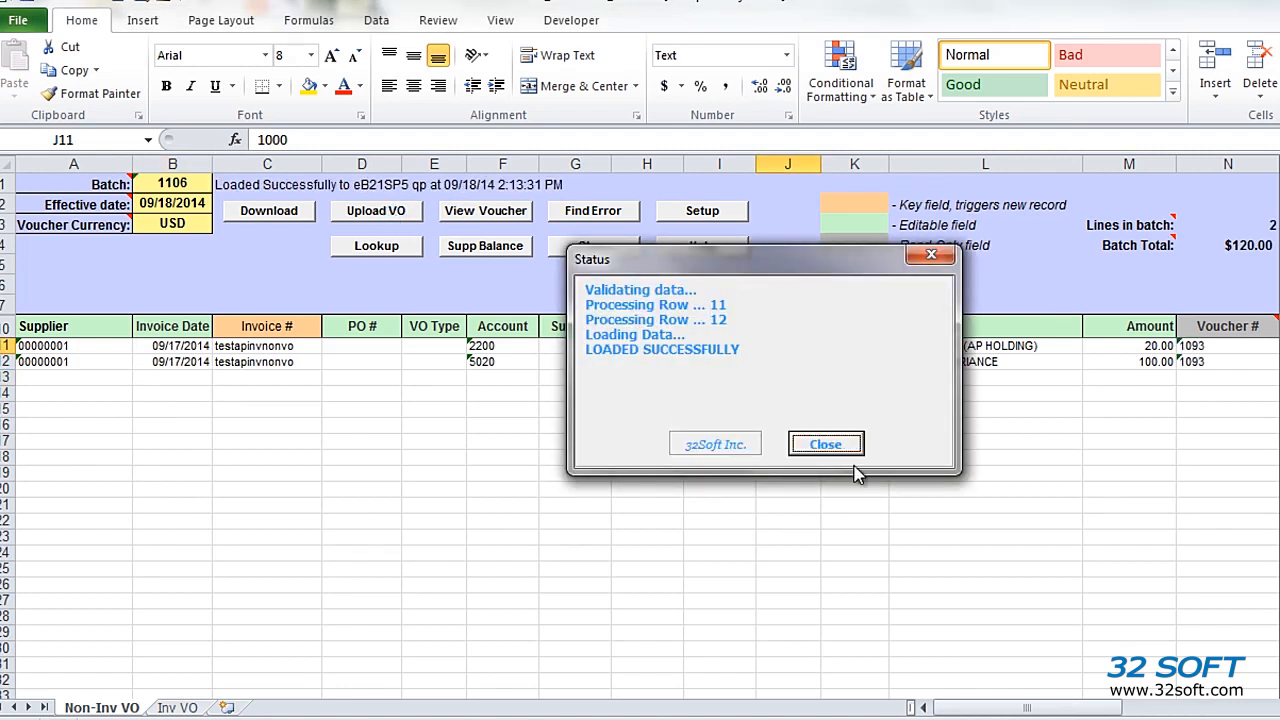
Step: Dismiss the upload status, view the voucher register for the first uploaded testapinvnonvo line, and close it
left_click(826, 445)
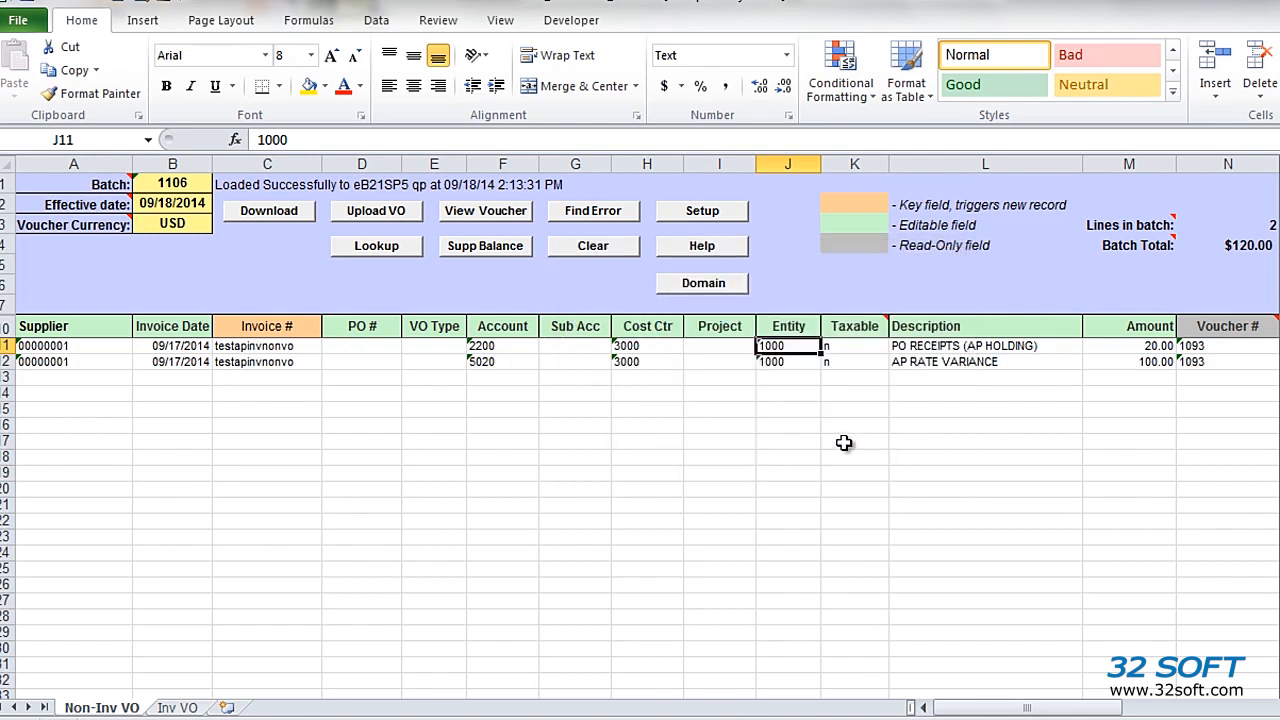
left_click(1200, 347)
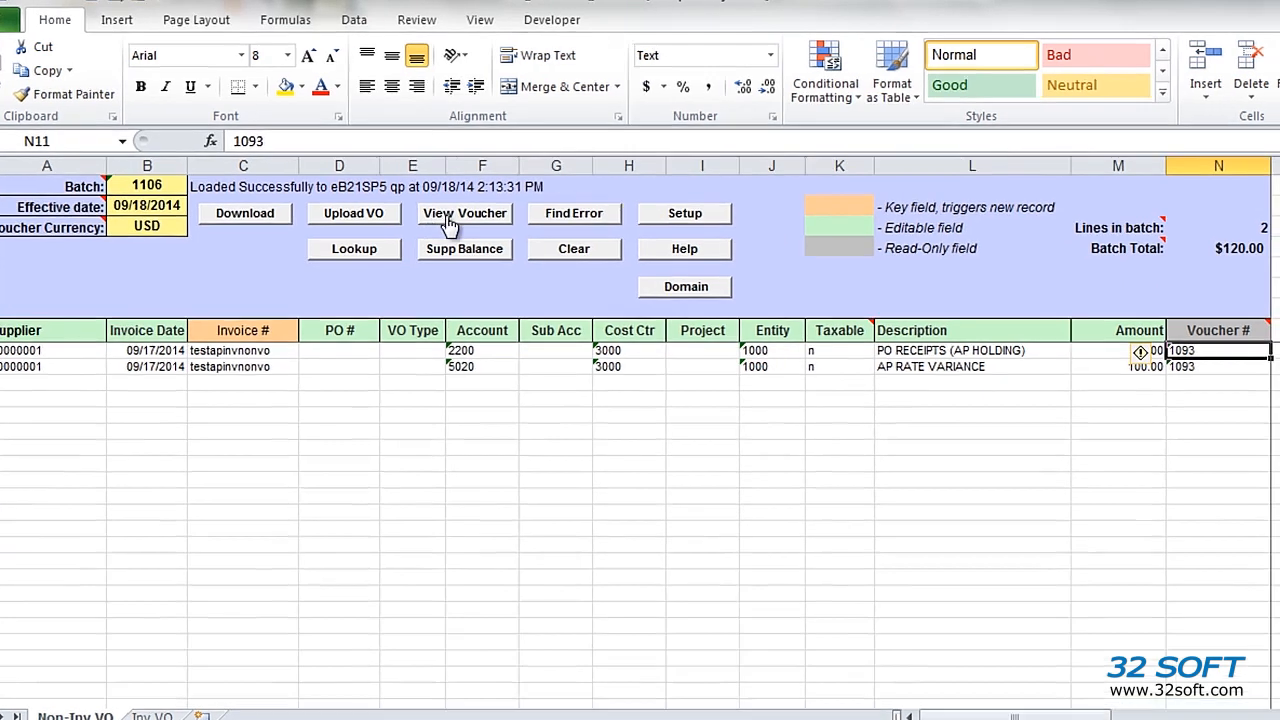
left_click(472, 211)
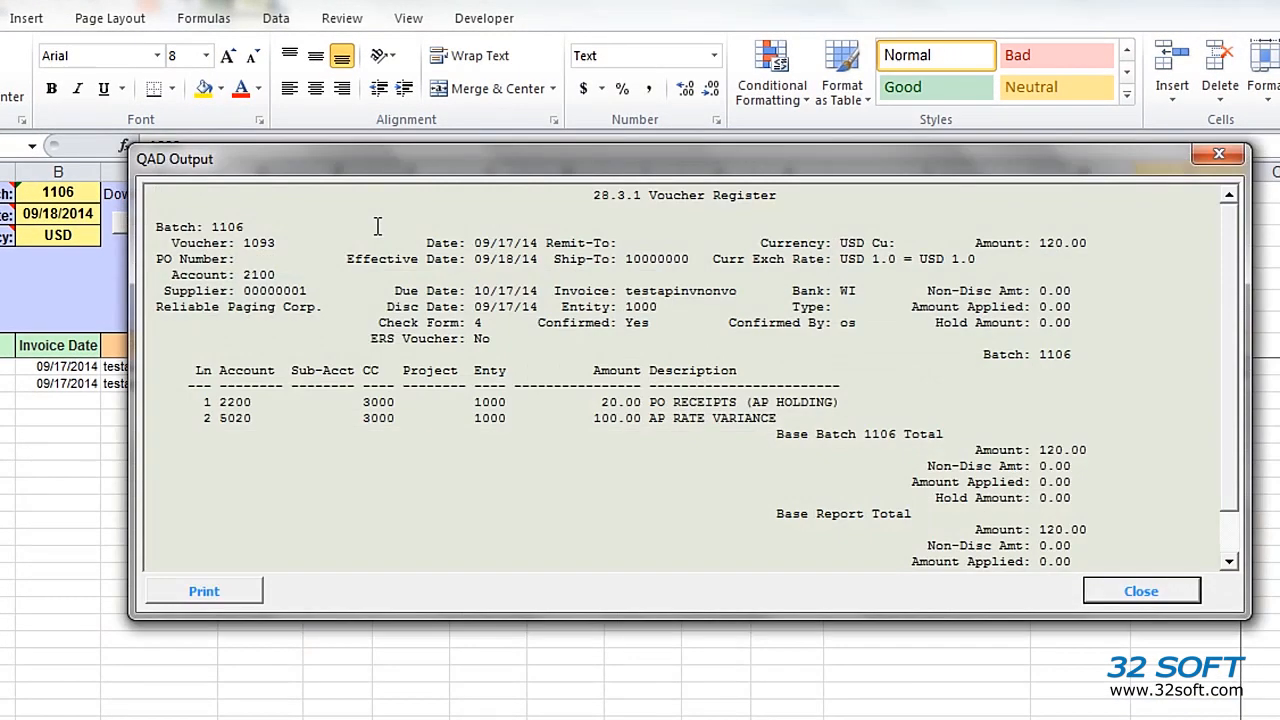
left_click(1165, 591)
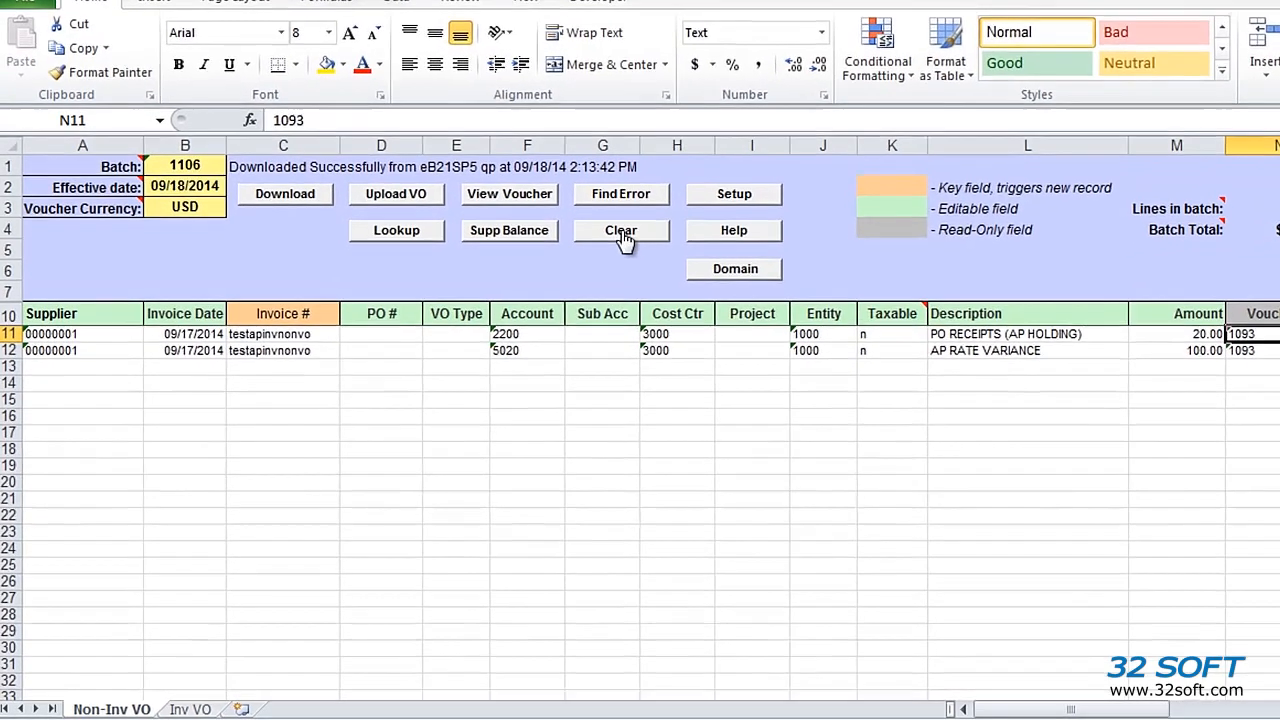
Step: Clear the voucher data from both the Non-Inv VO and Inv VO worksheets
left_click(597, 251)
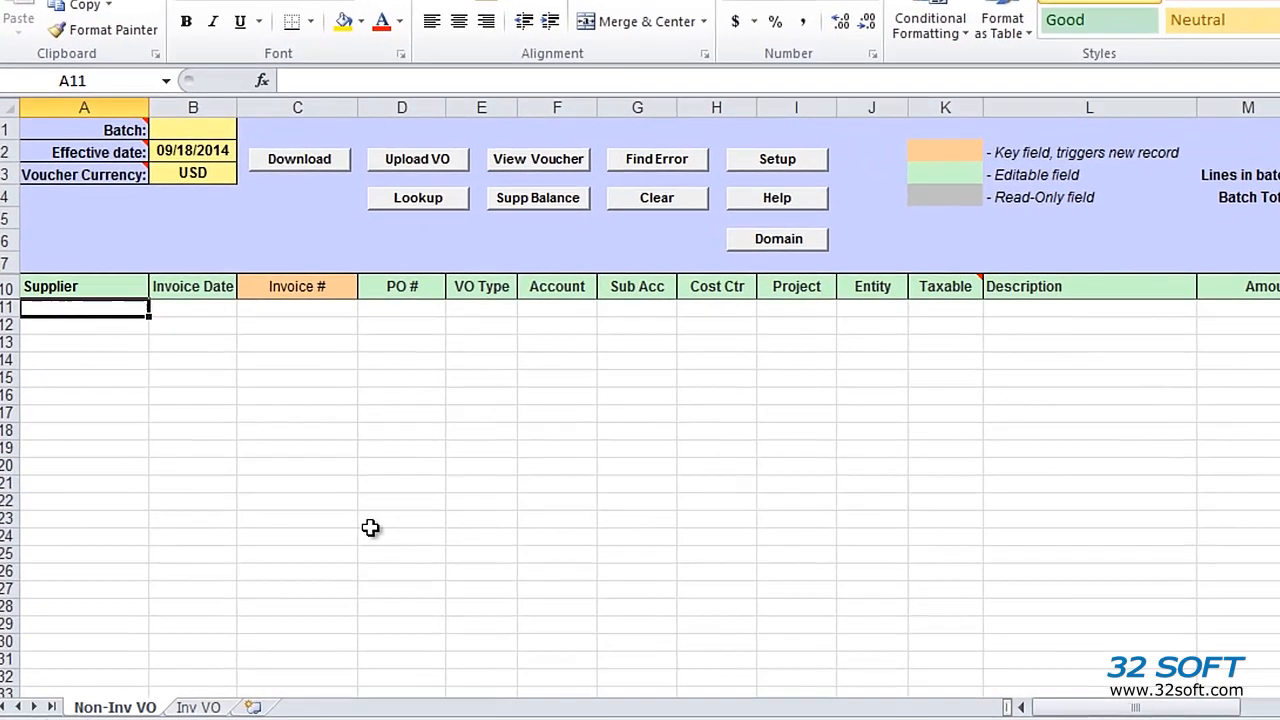
left_click(197, 707)
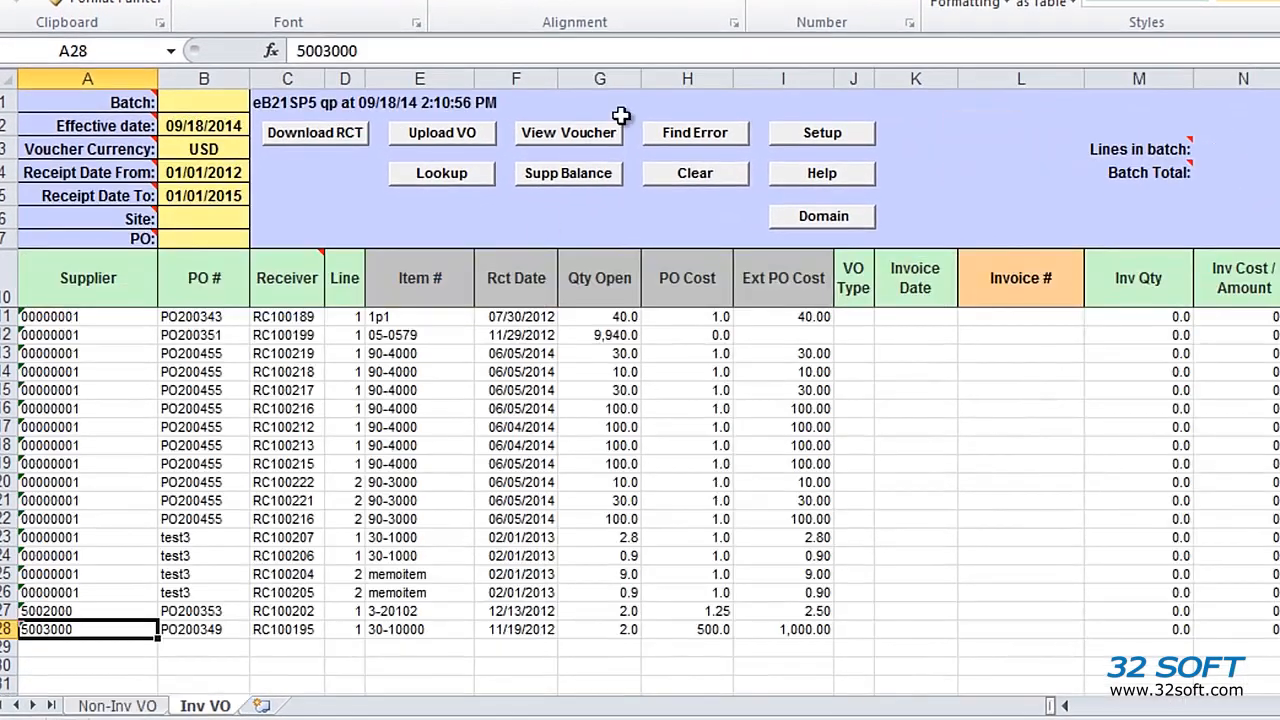
left_click(692, 174)
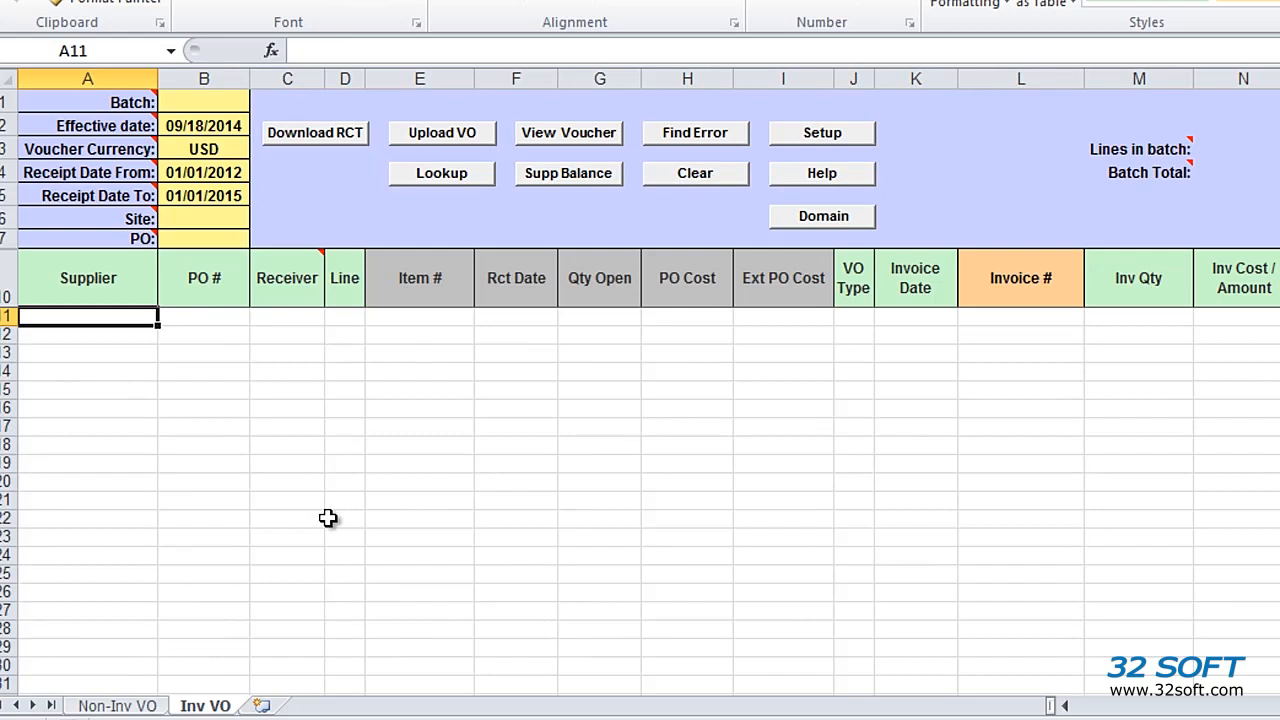